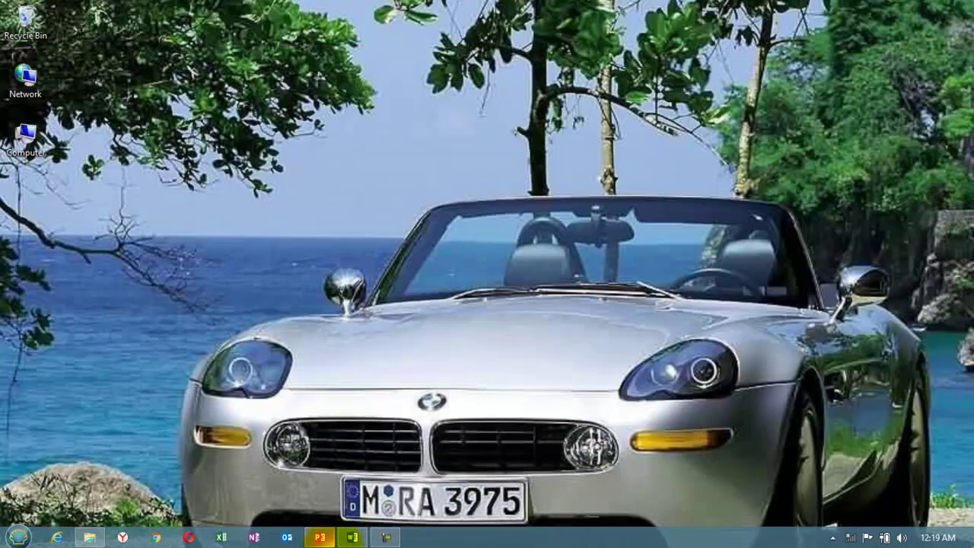
- Switch to the open Word document and select all of its text
{"action": "left_click", "coordinate": [350, 538]}
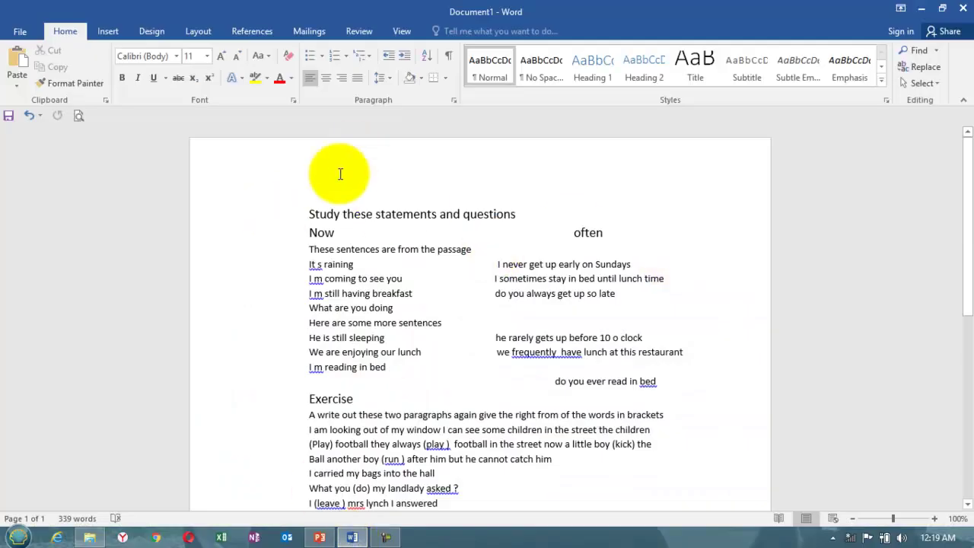
{"action": "left_click_drag", "start_coordinate": [305, 203], "coordinate": [687, 525]}
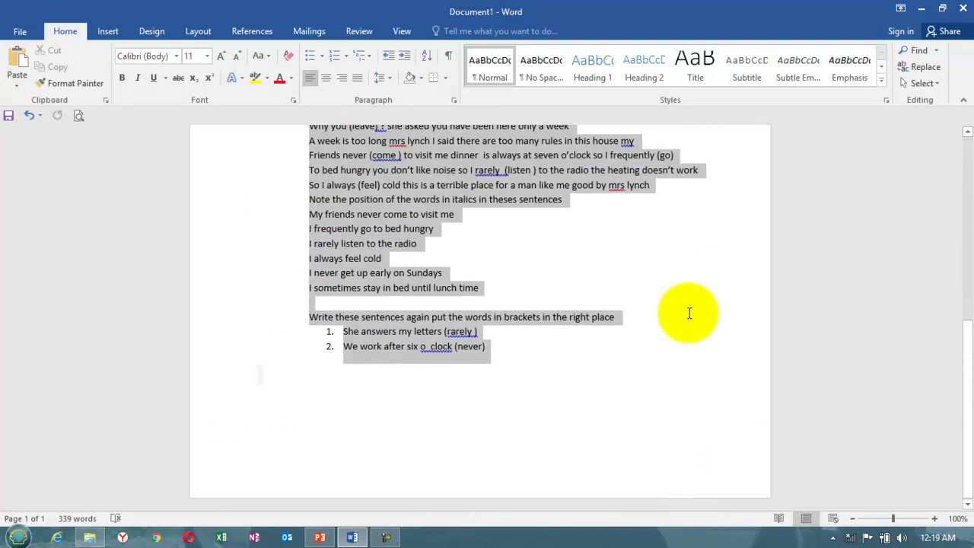
{"action": "left_click", "coordinate": [965, 191]}
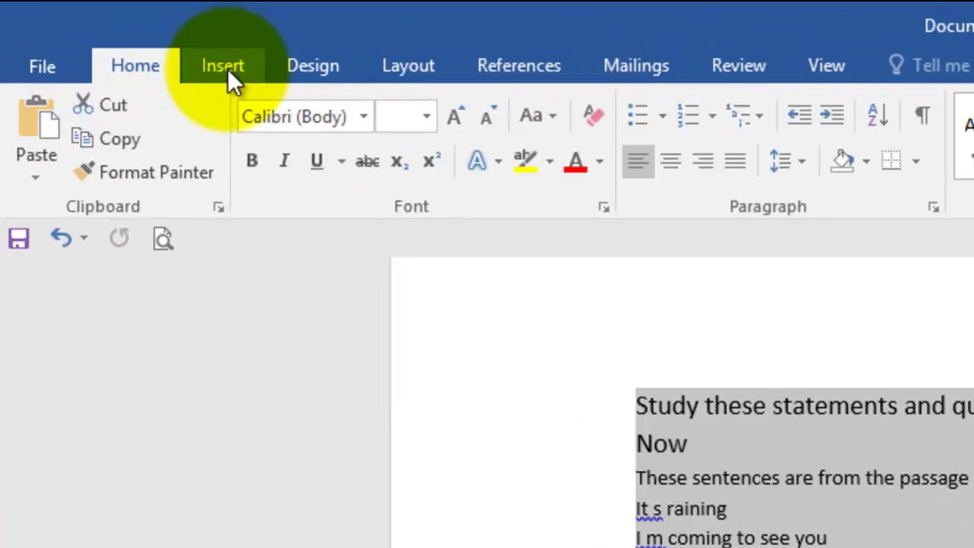
- Open the custom watermark settings for the document and choose a text watermark
{"action": "left_click", "coordinate": [109, 32]}
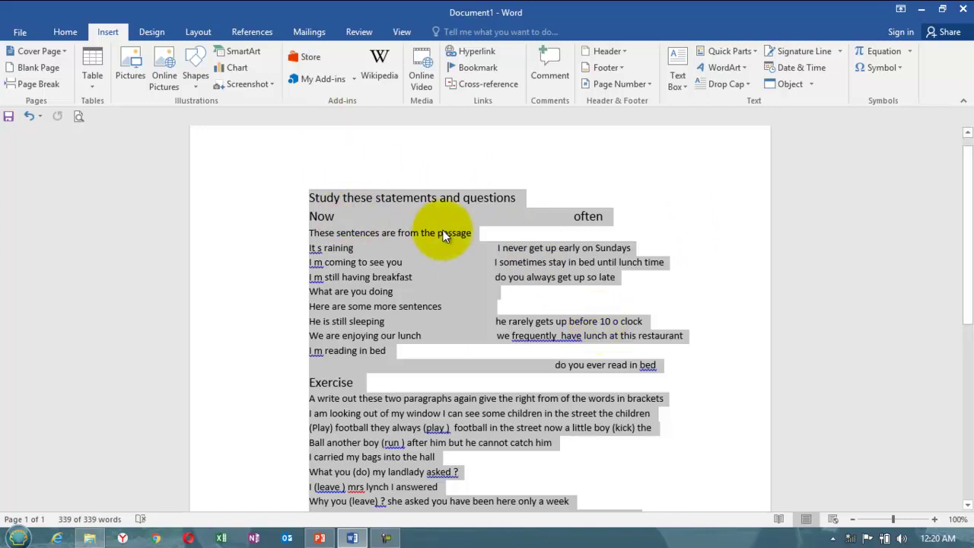
{"action": "left_click", "coordinate": [149, 33]}
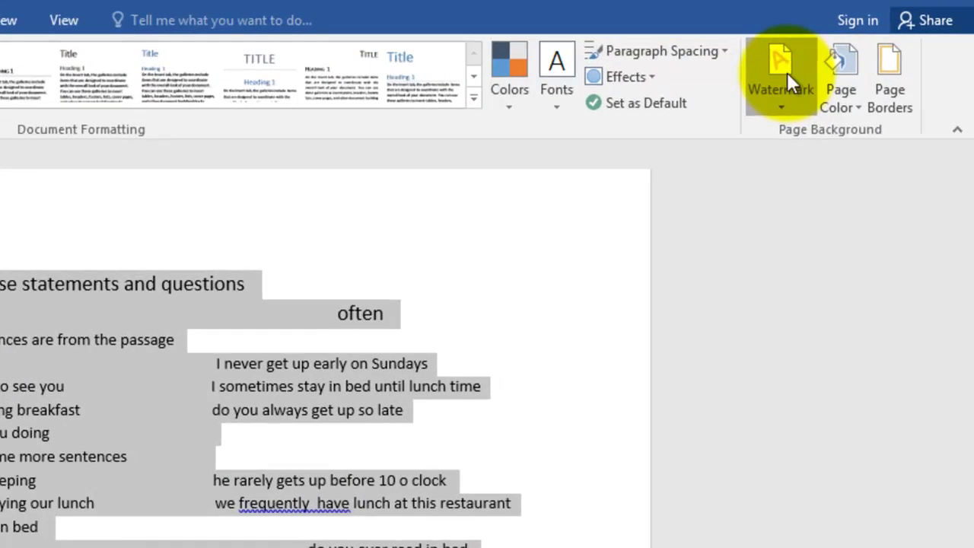
{"action": "left_click", "coordinate": [855, 67]}
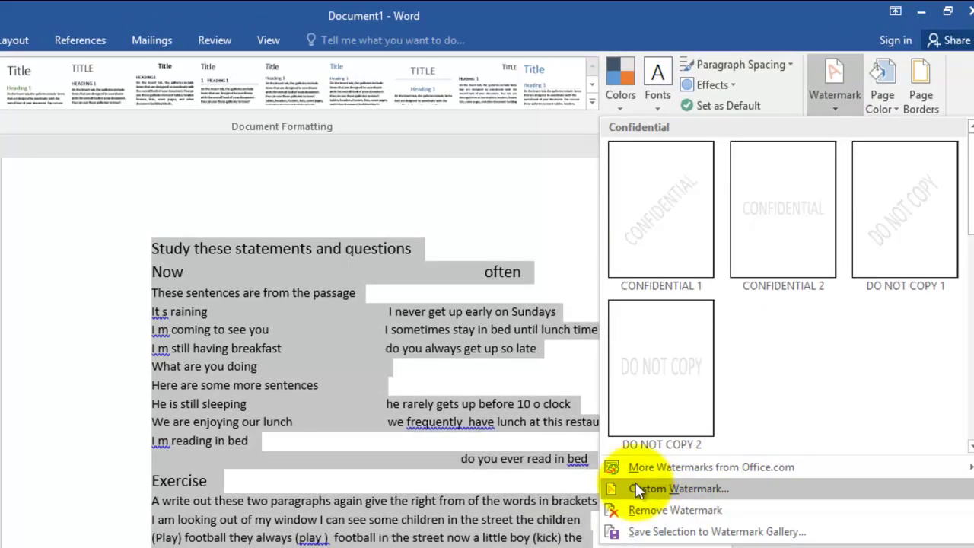
{"action": "left_click", "coordinate": [638, 488]}
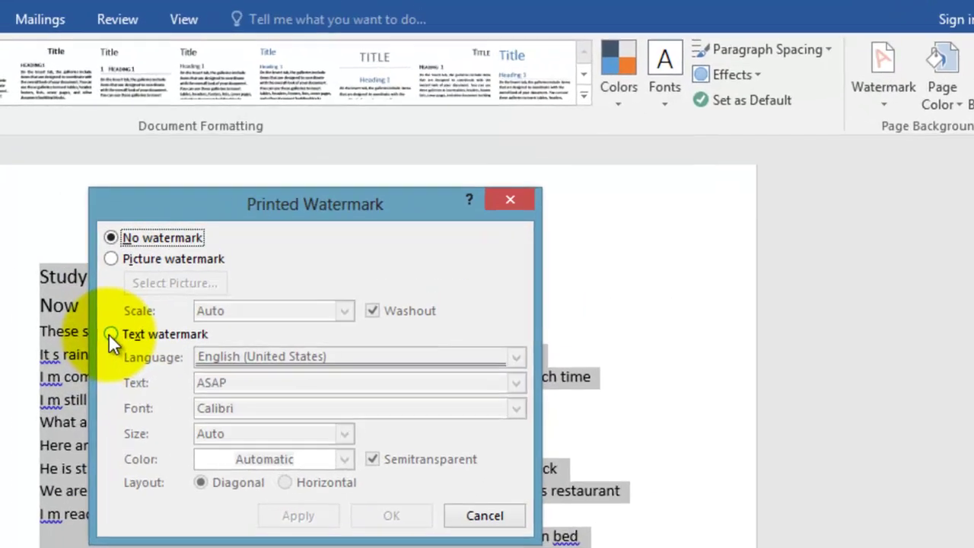
{"action": "left_click", "coordinate": [196, 299]}
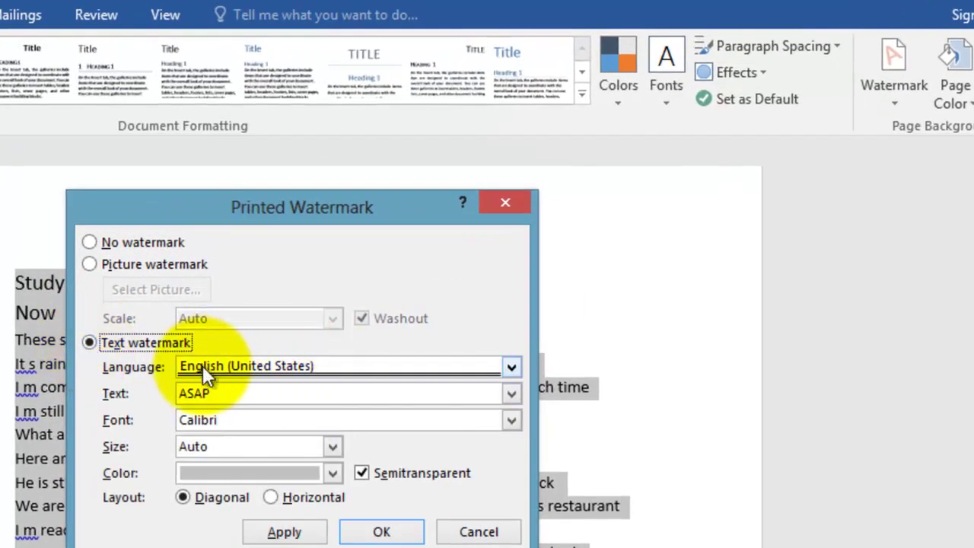
- Replace the watermark text with "Somali Ducoment" and apply the watermark to the page
{"action": "left_click", "coordinate": [274, 393]}
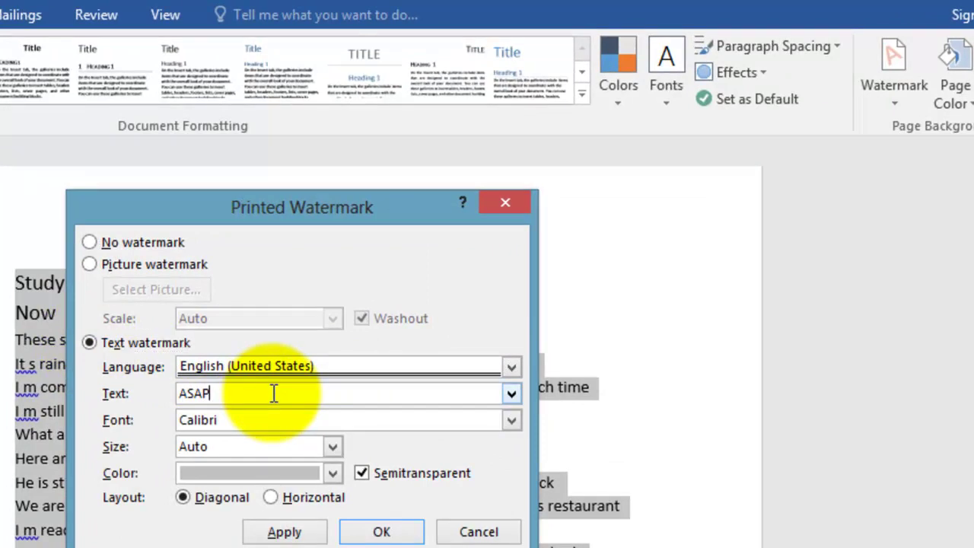
{"action": "key", "text": "BackSpace"}
{"action": "key", "text": "BackSpace"}
{"action": "key", "text": "BackSpace"}
{"action": "key", "text": "BackSpace"}
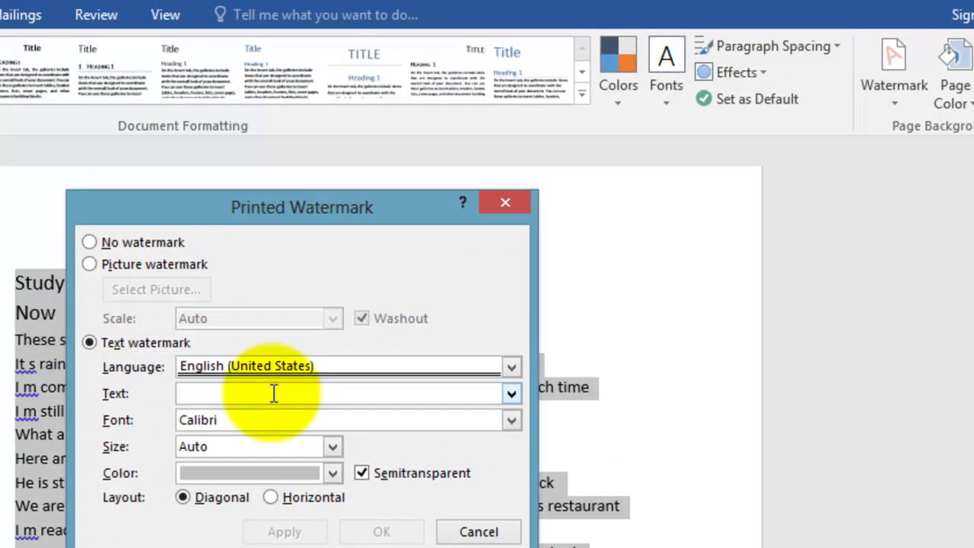
{"action": "type", "text": "S"}
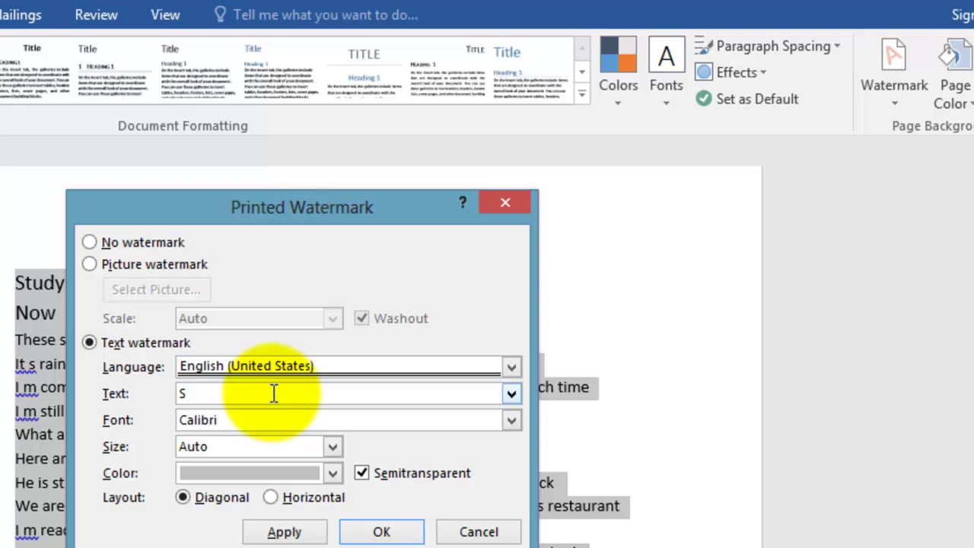
{"action": "type", "text": "omali Ducm"}
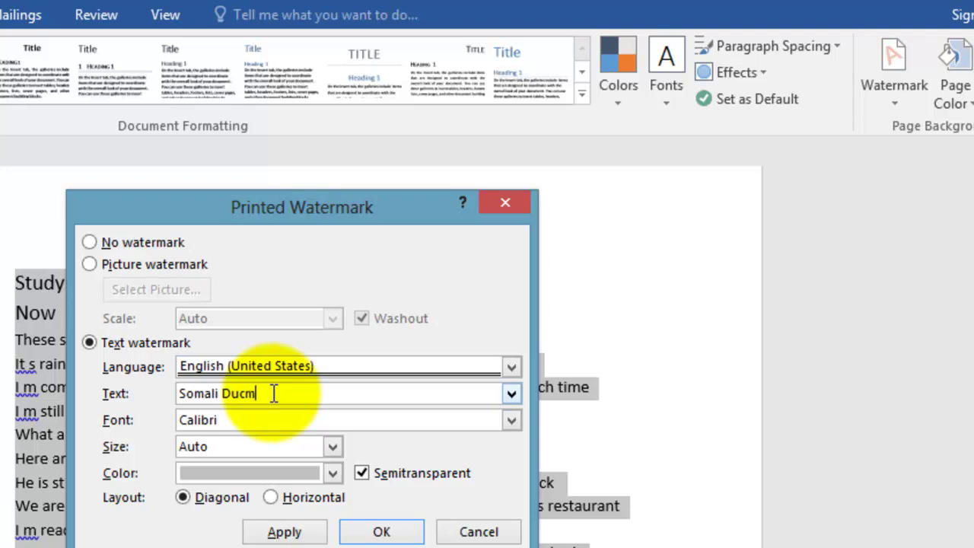
{"action": "key", "text": "BackSpace"}
{"action": "type", "text": "oment"}
{"action": "left_click", "coordinate": [382, 533]}
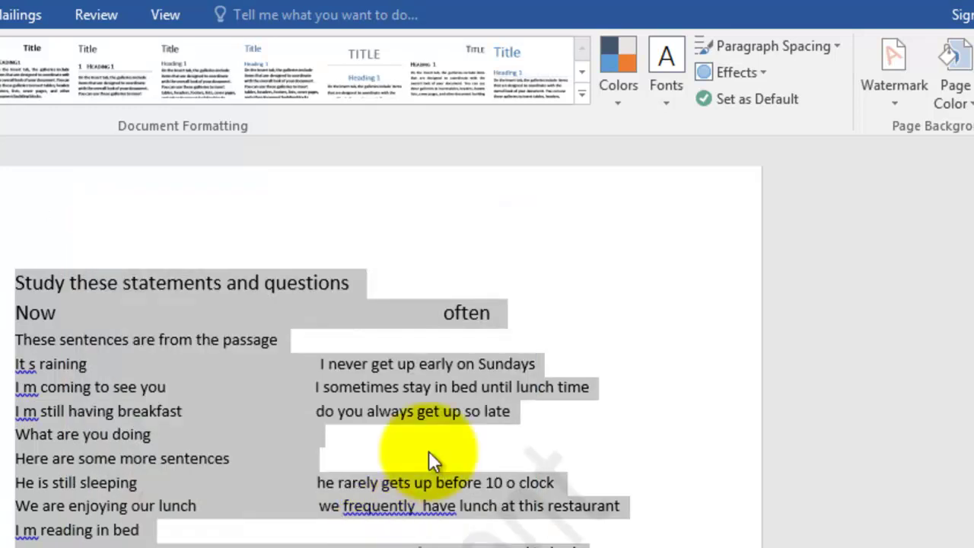
- Deselect the text and remove the watermark from the document
{"action": "left_click", "coordinate": [637, 478]}
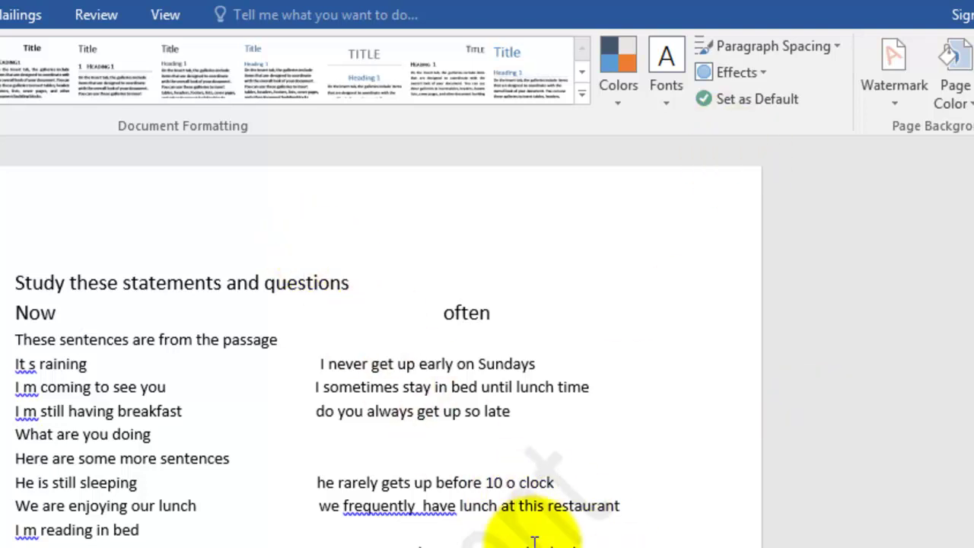
{"action": "left_click", "coordinate": [894, 57]}
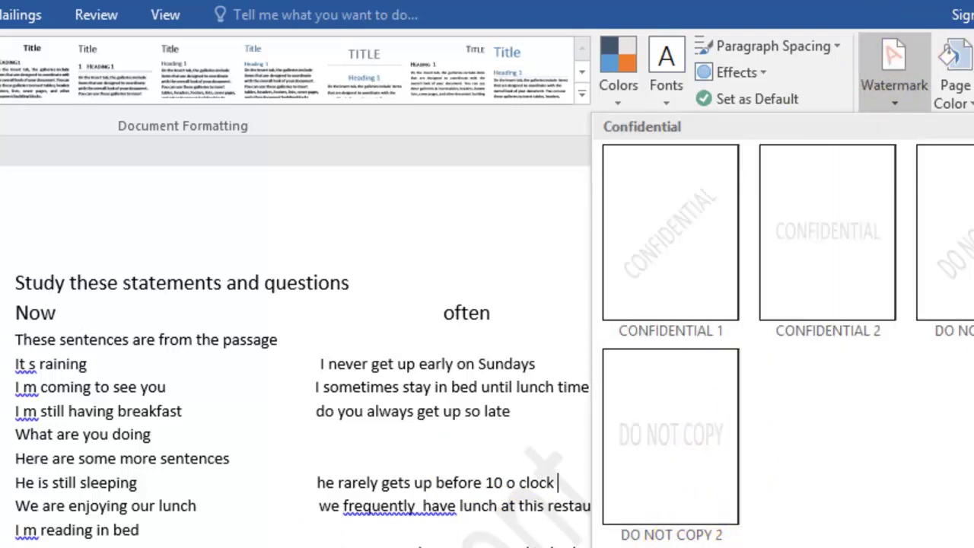
{"action": "left_click", "coordinate": [670, 547]}
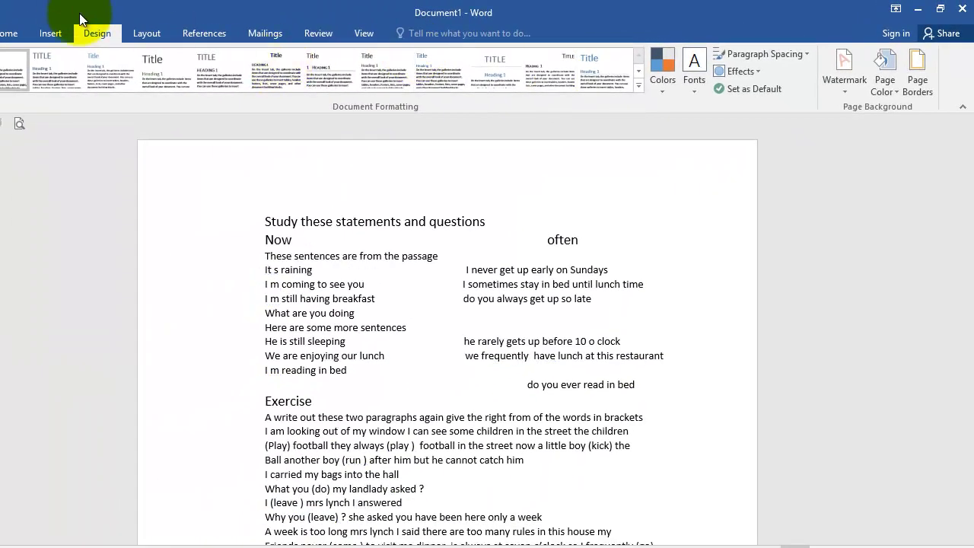
- Open the custom watermark settings for the document
{"action": "left_click", "coordinate": [859, 67]}
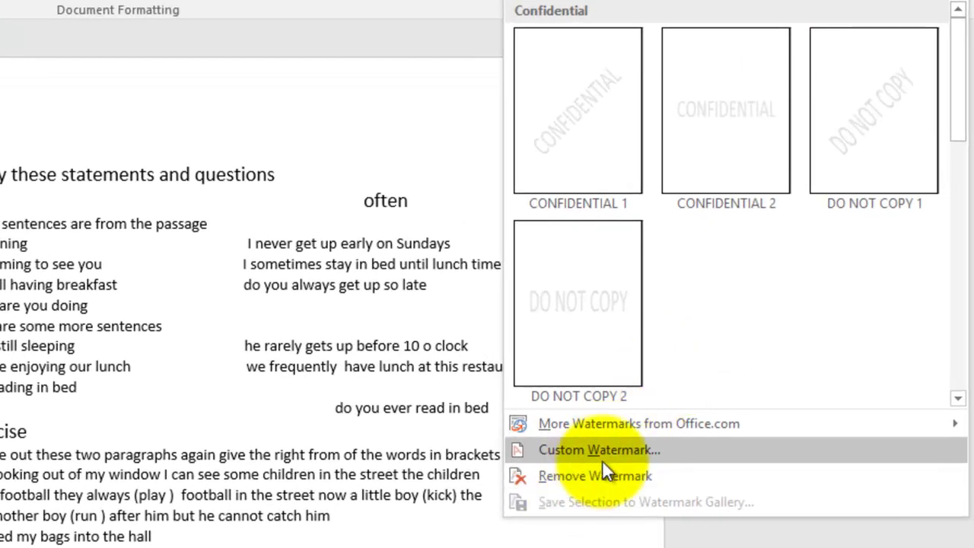
{"action": "left_click", "coordinate": [620, 450]}
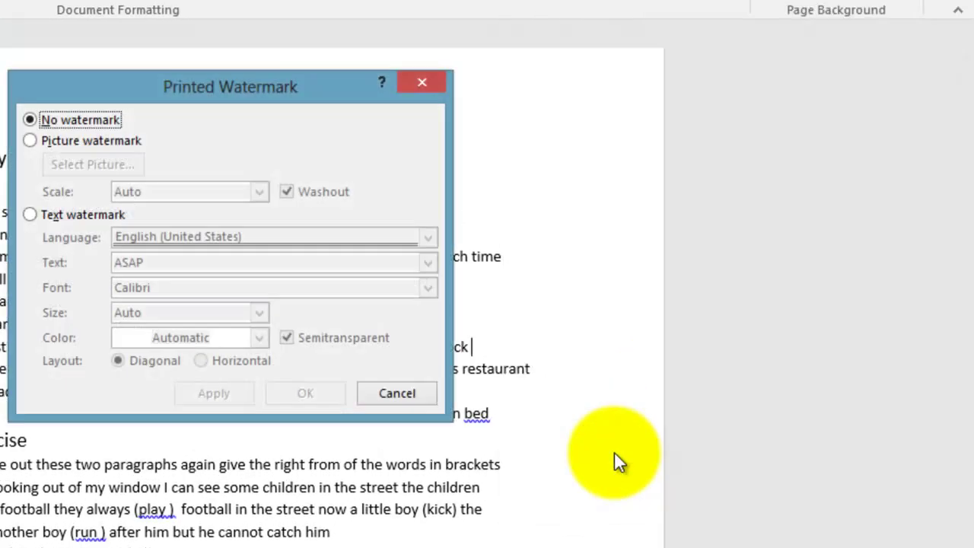
- Try to choose a picture for a picture watermark with Auto scale, and set the watermark type back to No watermark
{"action": "left_click", "coordinate": [30, 141]}
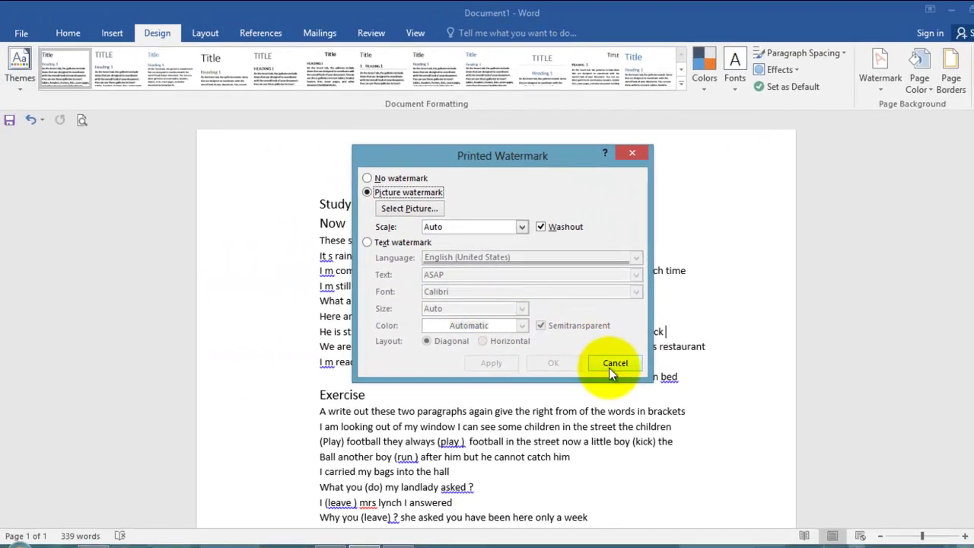
{"action": "left_click", "coordinate": [413, 207]}
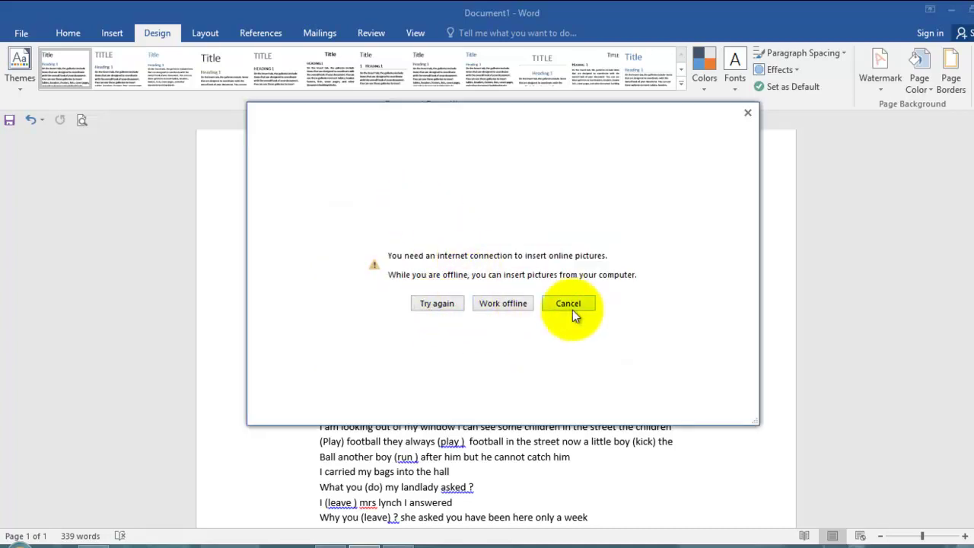
{"action": "left_click", "coordinate": [563, 304]}
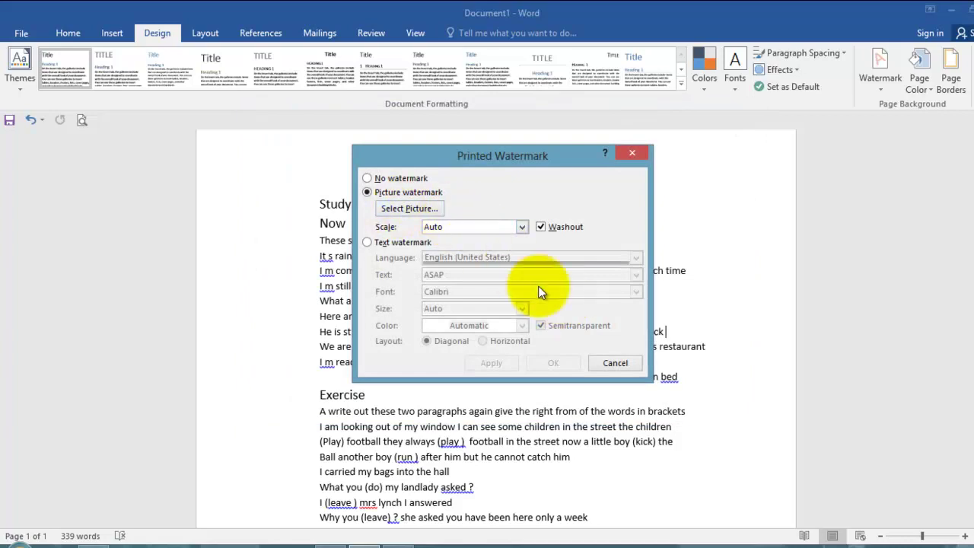
{"action": "left_click", "coordinate": [522, 226]}
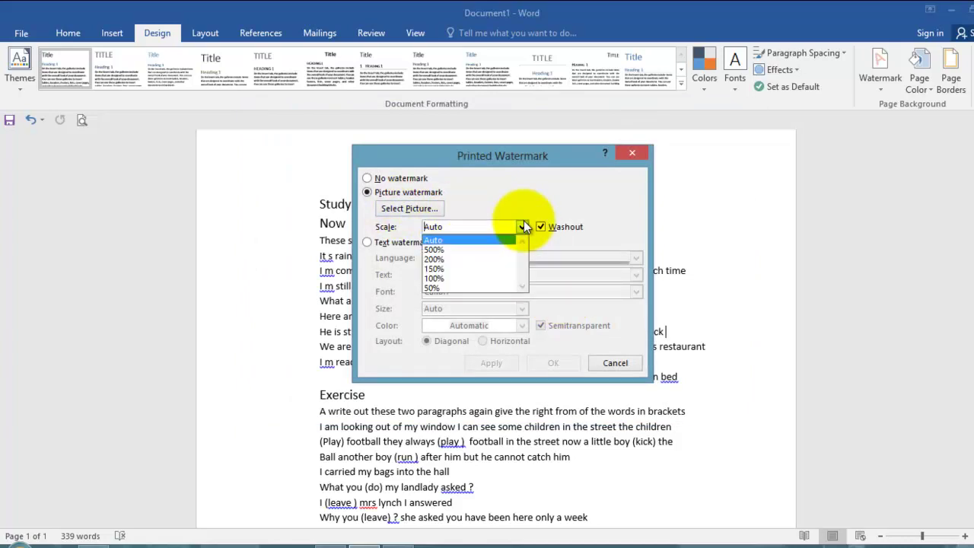
{"action": "left_click", "coordinate": [495, 240]}
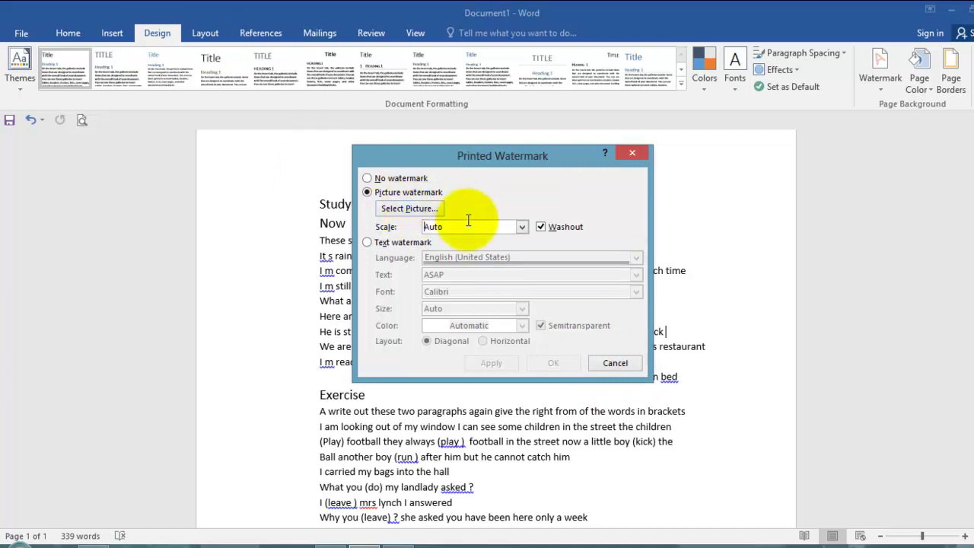
{"action": "left_click", "coordinate": [369, 179]}
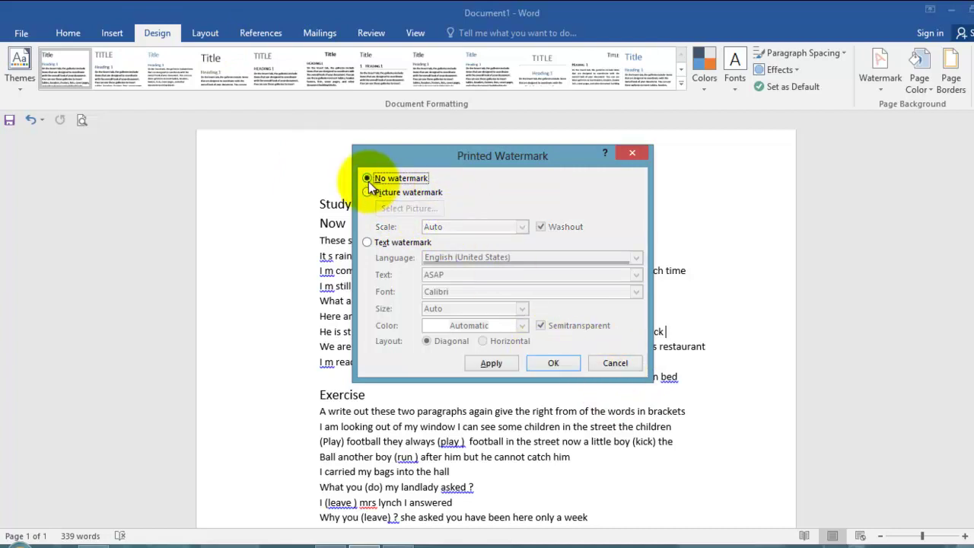
- Apply a text watermark consisting of a person's name followed by "doucoment" and check it on the page
{"action": "left_click", "coordinate": [366, 243]}
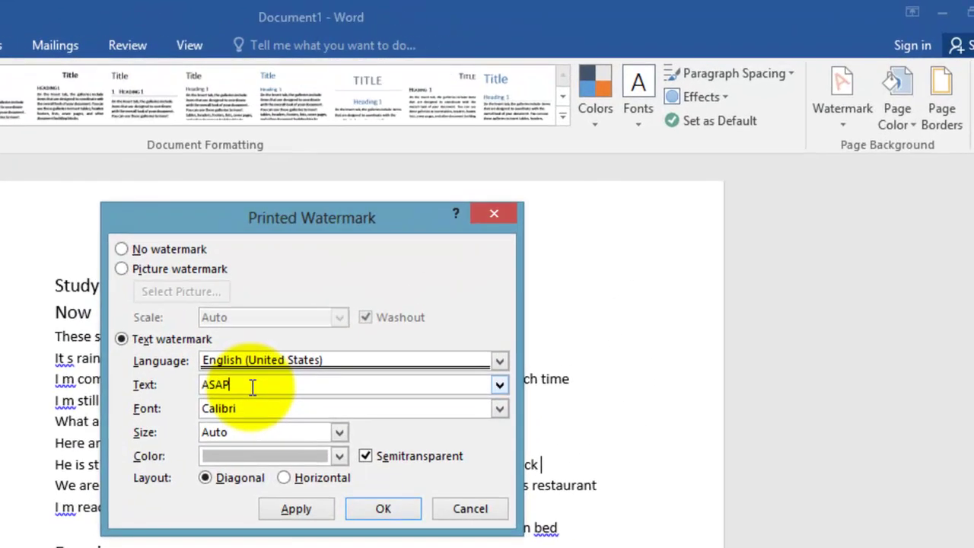
{"action": "key", "text": "BackSpace"}
{"action": "key", "text": "BackSpace"}
{"action": "key", "text": "BackSpace"}
{"action": "key", "text": "BackSpace"}
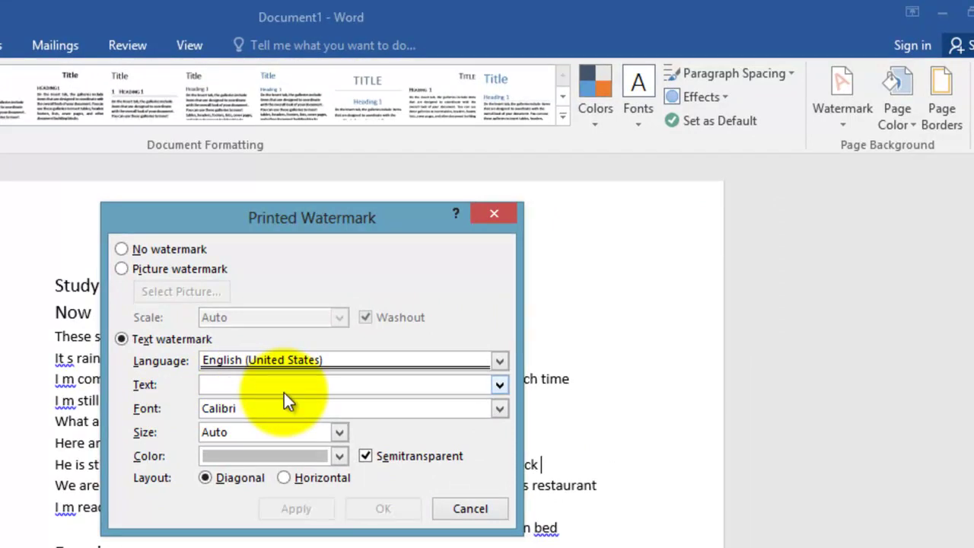
{"action": "type", "text": "farah "}
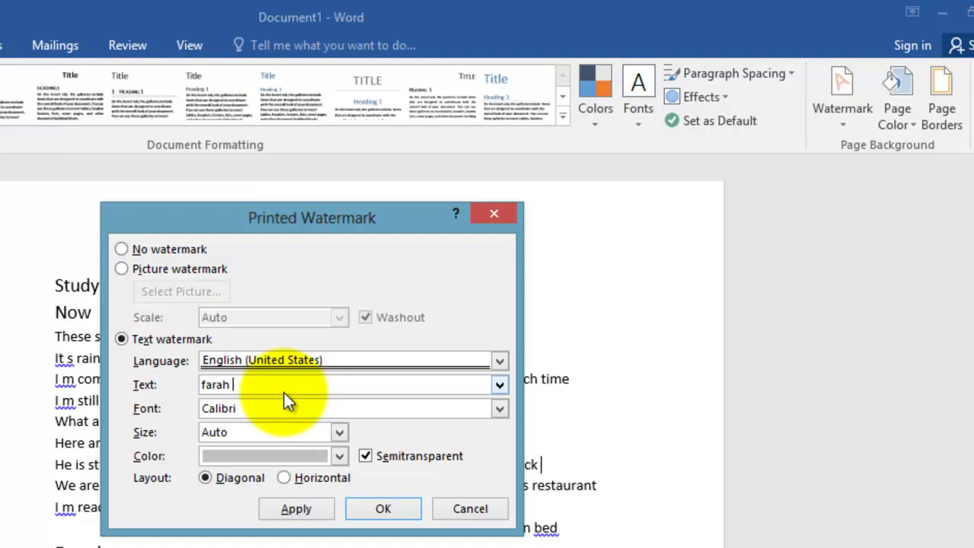
{"action": "type", "text": "doc"}
{"action": "key", "text": "BackSpace"}
{"action": "type", "text": "u"}
{"action": "left_click", "coordinate": [383, 509]}
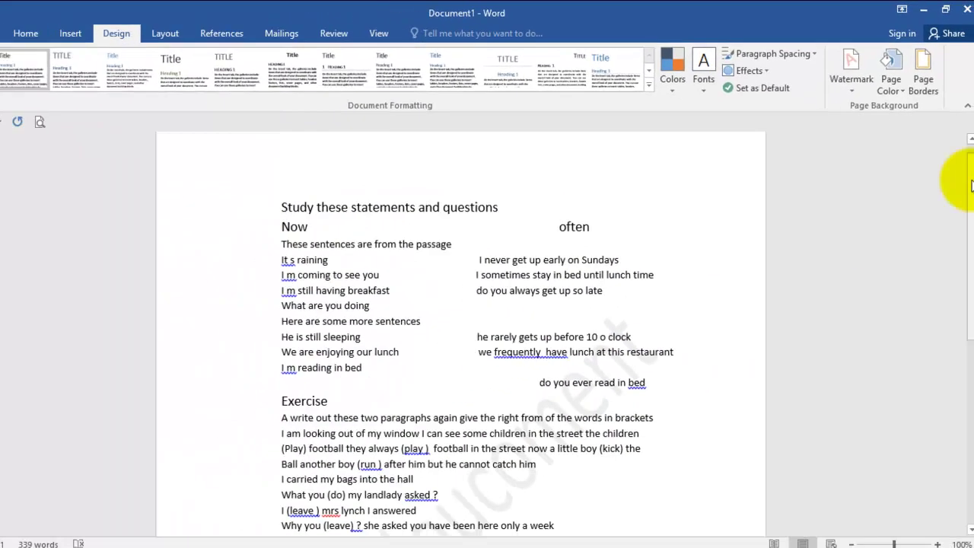
{"action": "scroll", "coordinate": [940, 228], "scroll_direction": "down", "scroll_amount": 3}
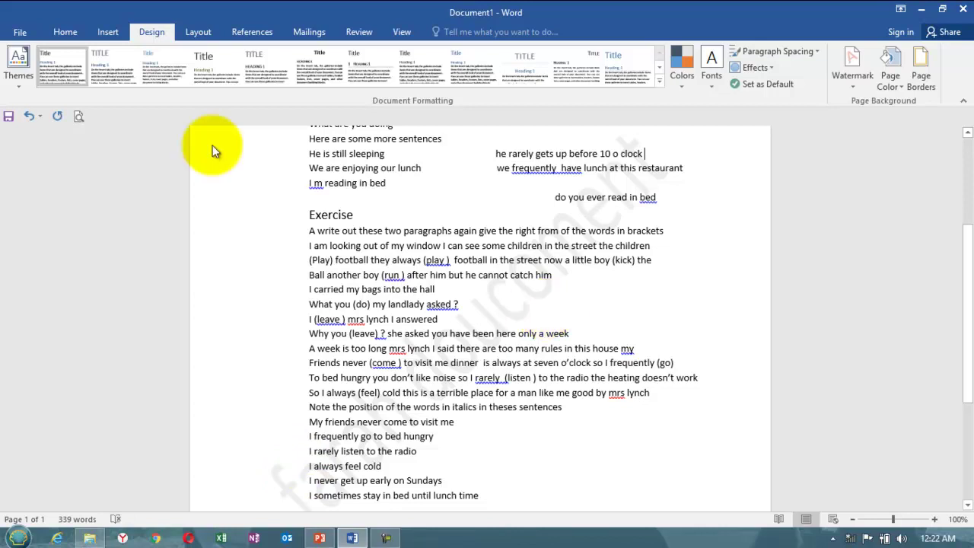
- Create a new blank document
{"action": "left_click", "coordinate": [23, 33]}
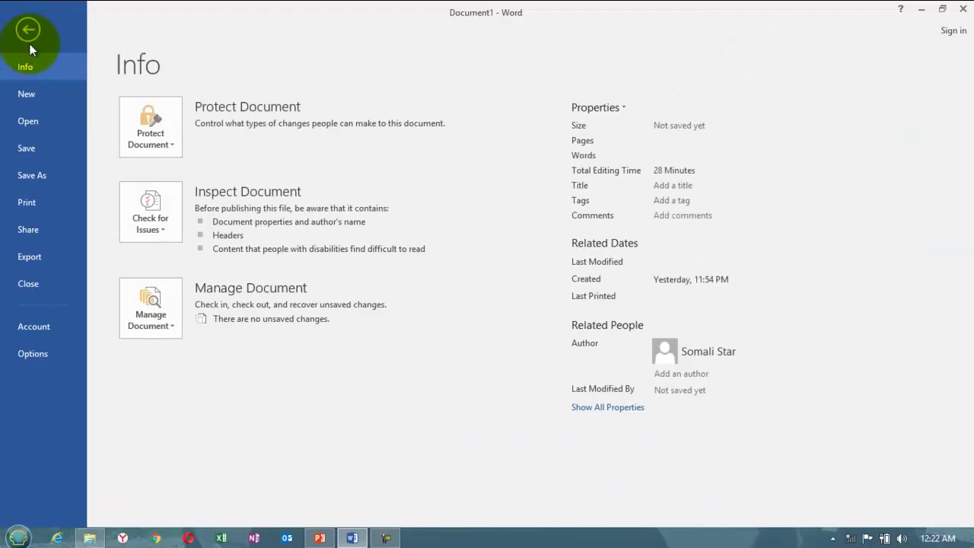
{"action": "left_click", "coordinate": [30, 96]}
{"action": "left_click", "coordinate": [172, 232]}
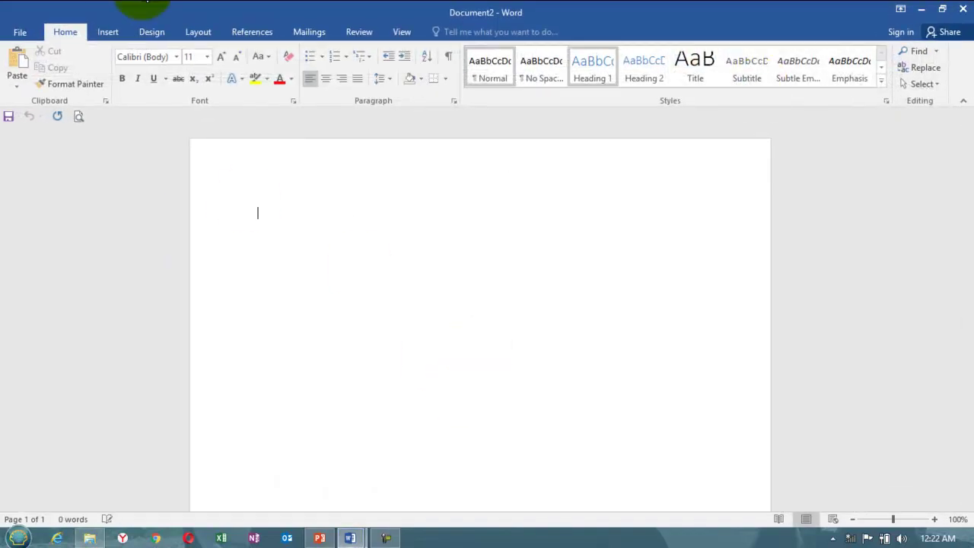
- Add a custom text watermark reading "somalia" to the blank document and check it on the page
{"action": "left_click", "coordinate": [151, 32]}
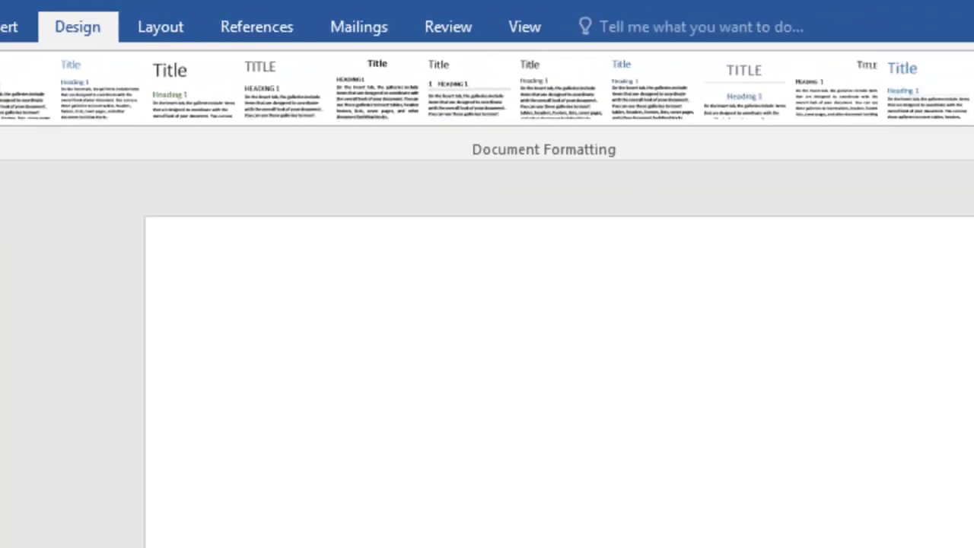
{"action": "left_click", "coordinate": [833, 74]}
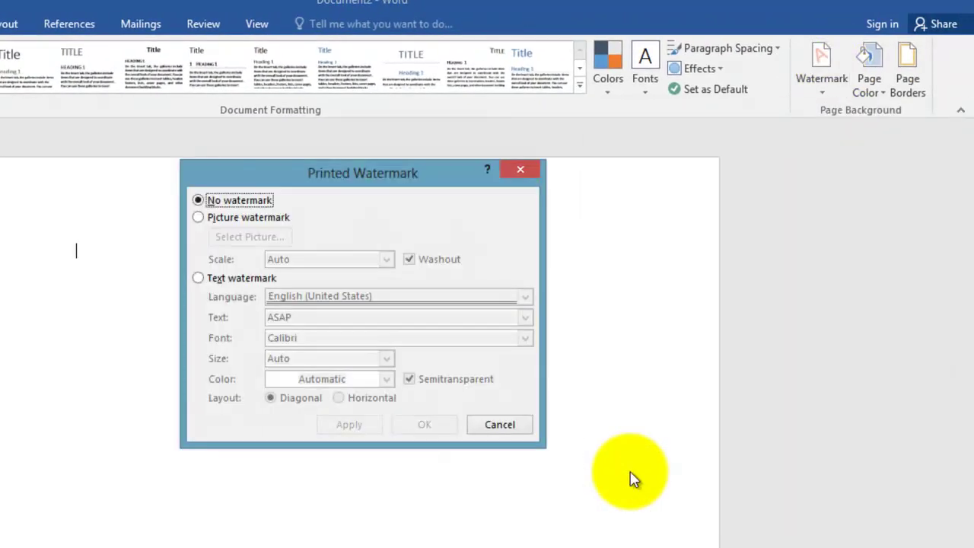
{"action": "left_click", "coordinate": [199, 280]}
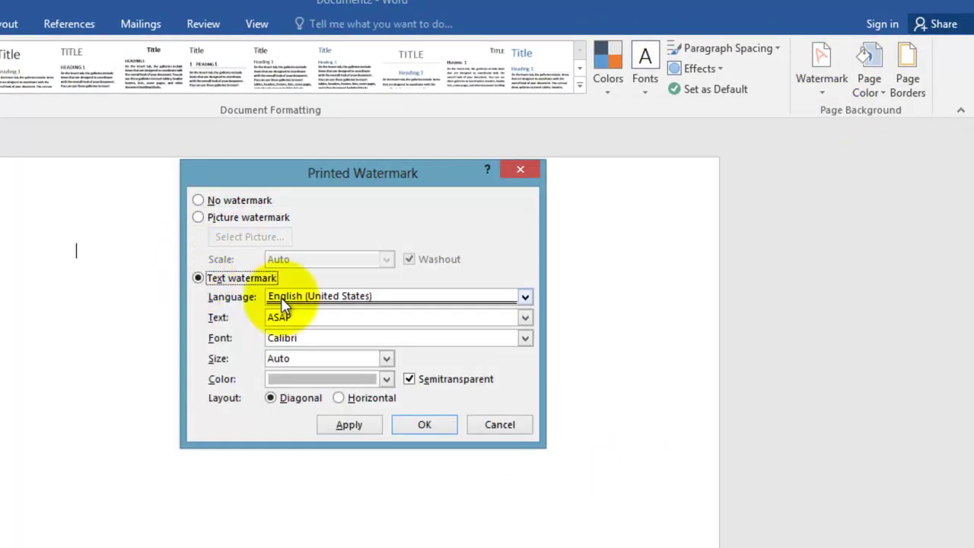
{"action": "double_click", "coordinate": [312, 327]}
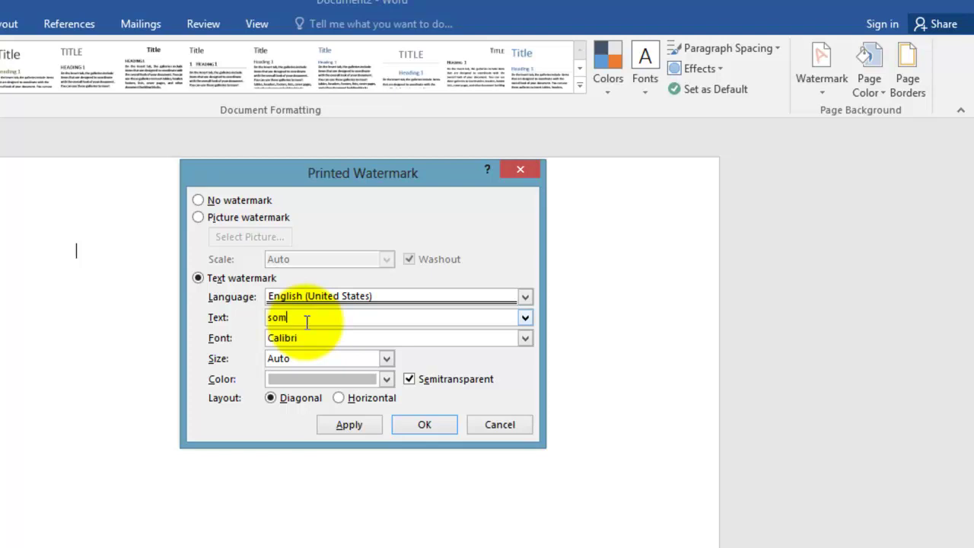
{"action": "left_click", "coordinate": [436, 425]}
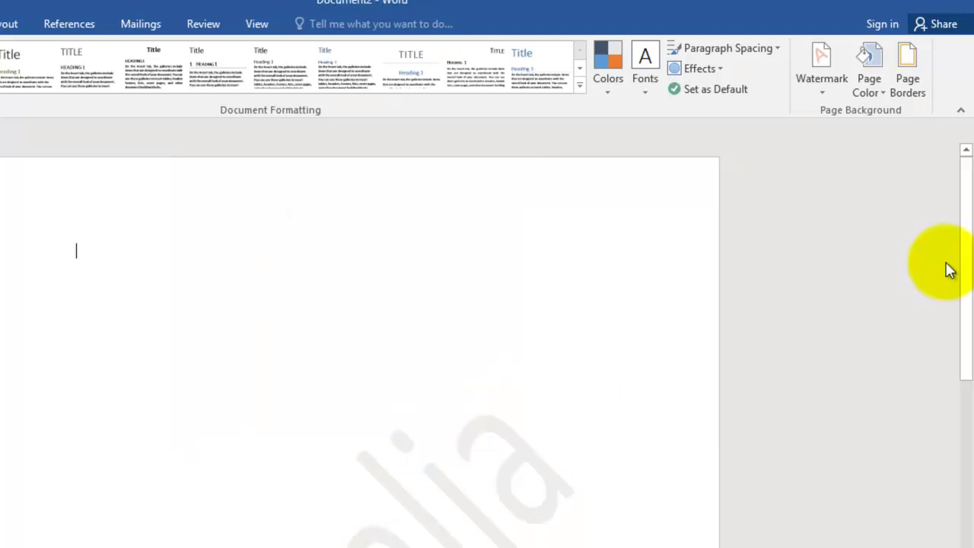
{"action": "left_click_drag", "start_coordinate": [965, 265], "coordinate": [957, 377]}
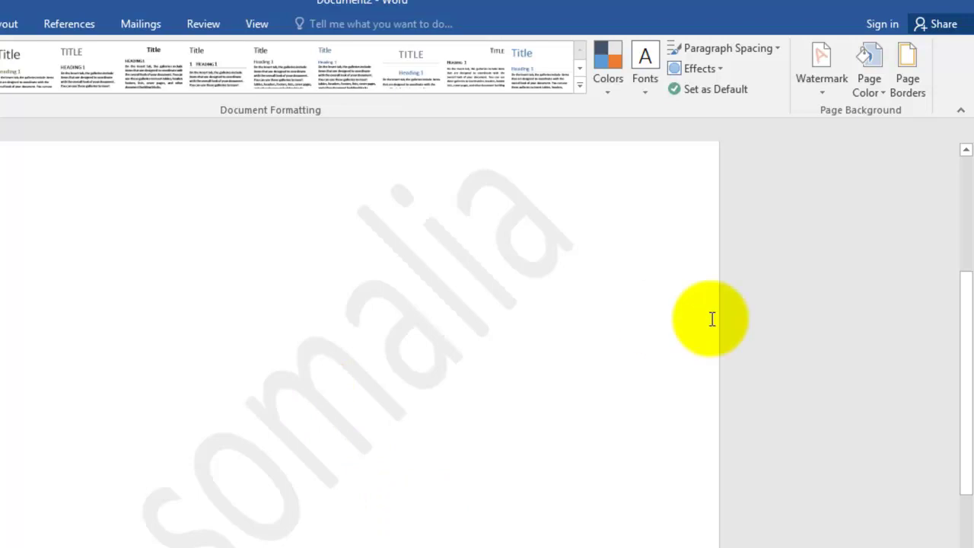
{"action": "left_click", "coordinate": [969, 184]}
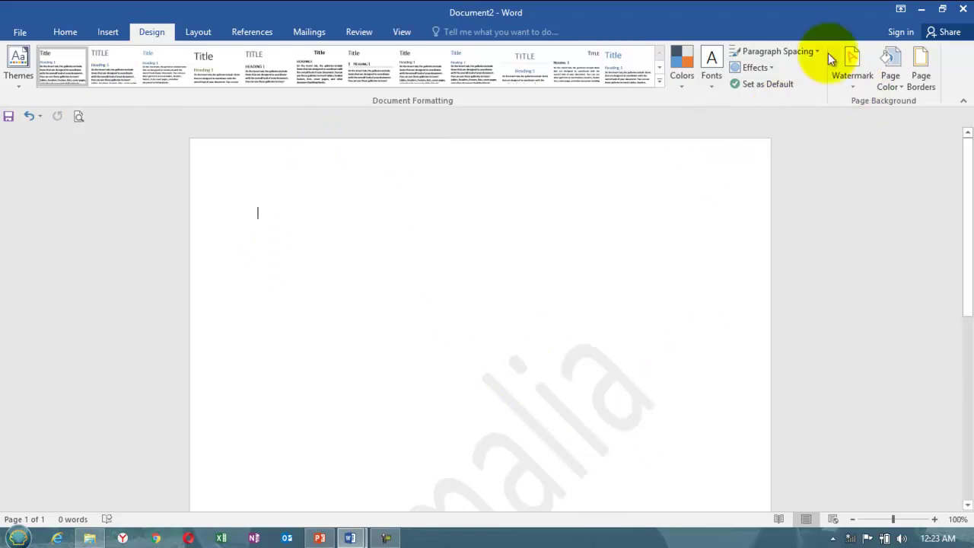
- Remove the watermark from the blank document and close that document without saving
{"action": "left_click", "coordinate": [852, 65]}
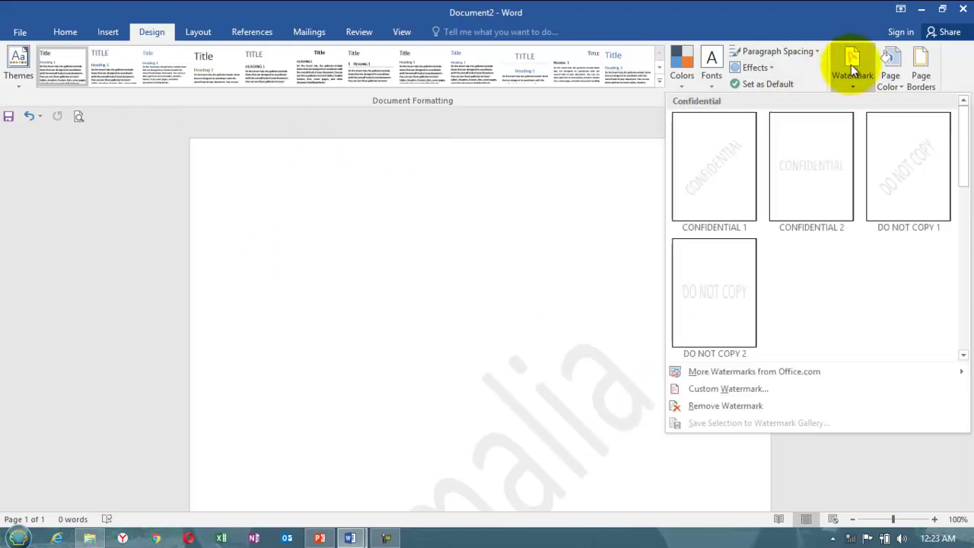
{"action": "left_click", "coordinate": [713, 408]}
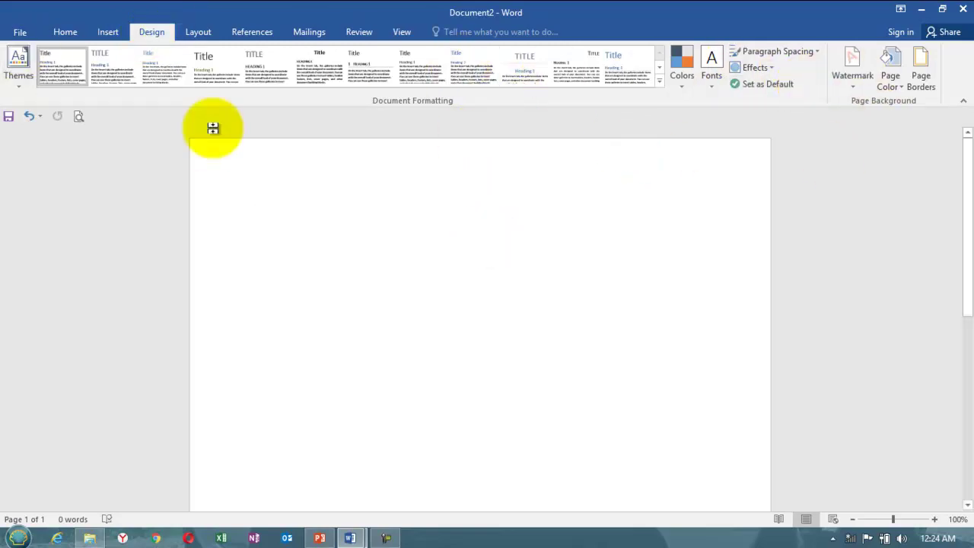
{"action": "left_click", "coordinate": [965, 9]}
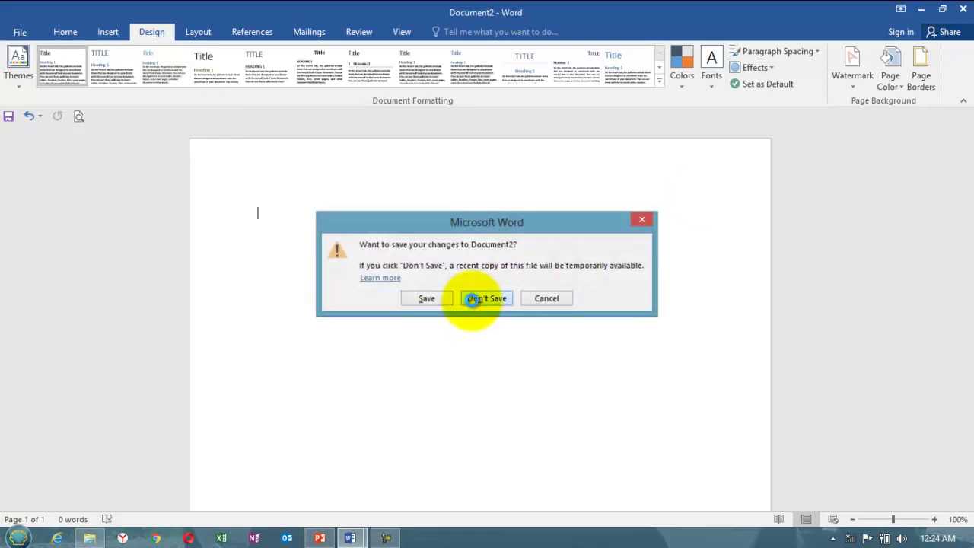
{"action": "left_click", "coordinate": [472, 299]}
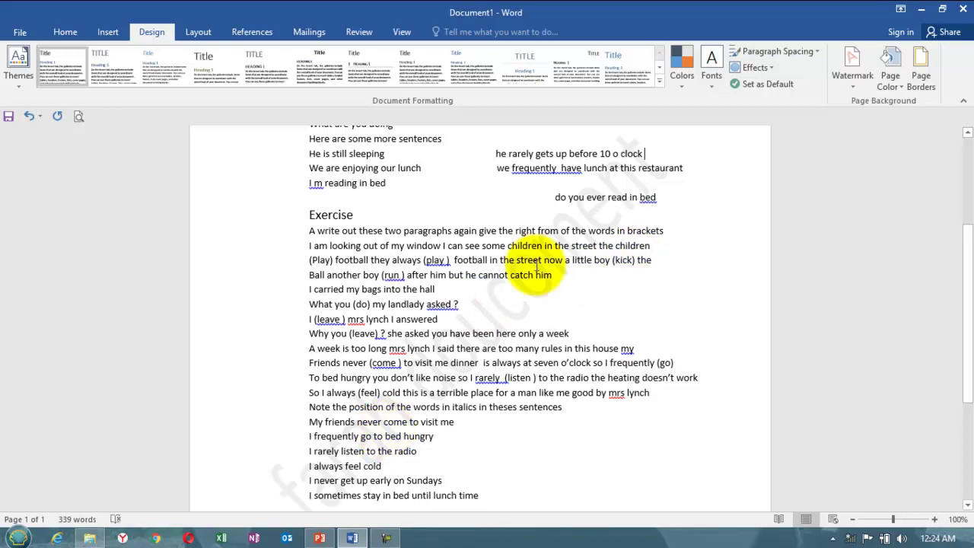
- Remove the existing text watermark from the document with the study statements and exercise
{"action": "left_click", "coordinate": [970, 164]}
{"action": "left_click_drag", "start_coordinate": [970, 164], "coordinate": [970, 160]}
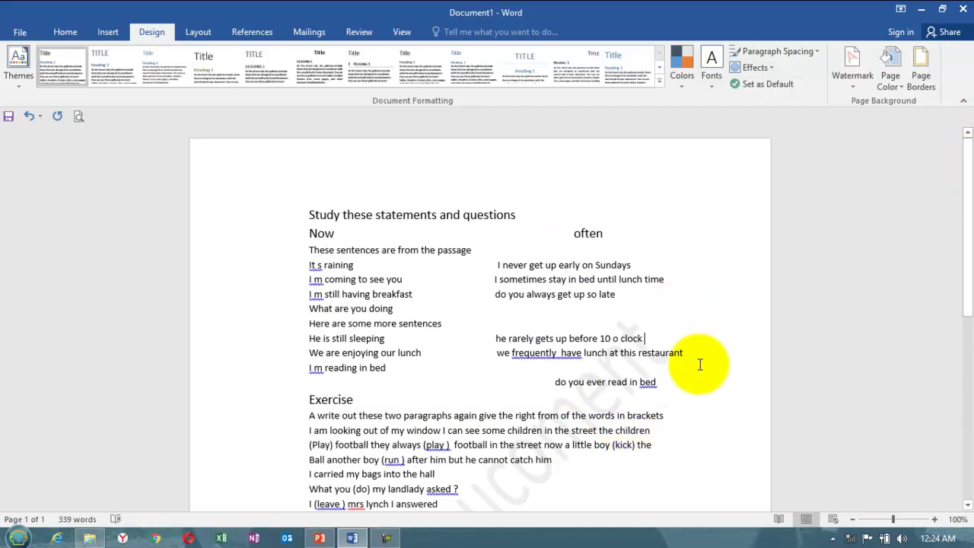
{"action": "left_click", "coordinate": [650, 340]}
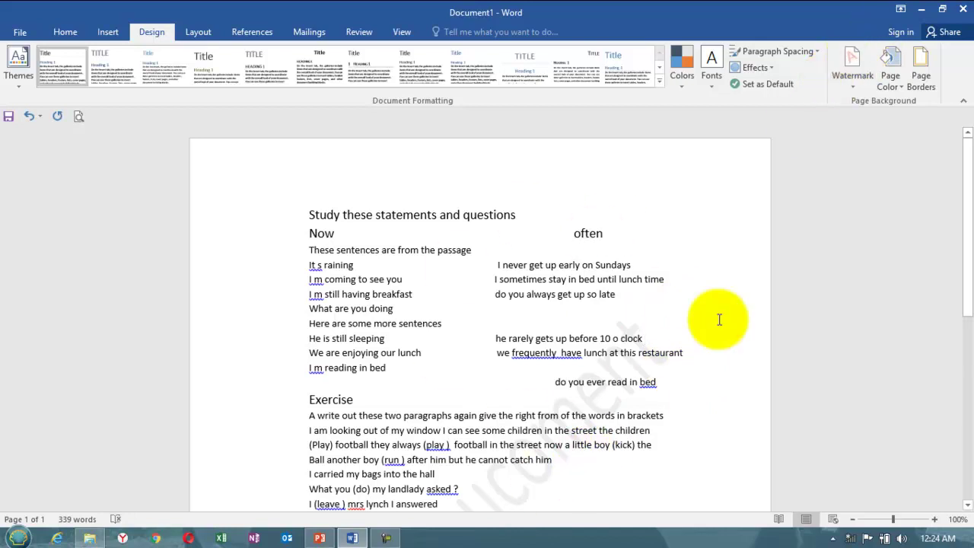
{"action": "left_click", "coordinate": [854, 71]}
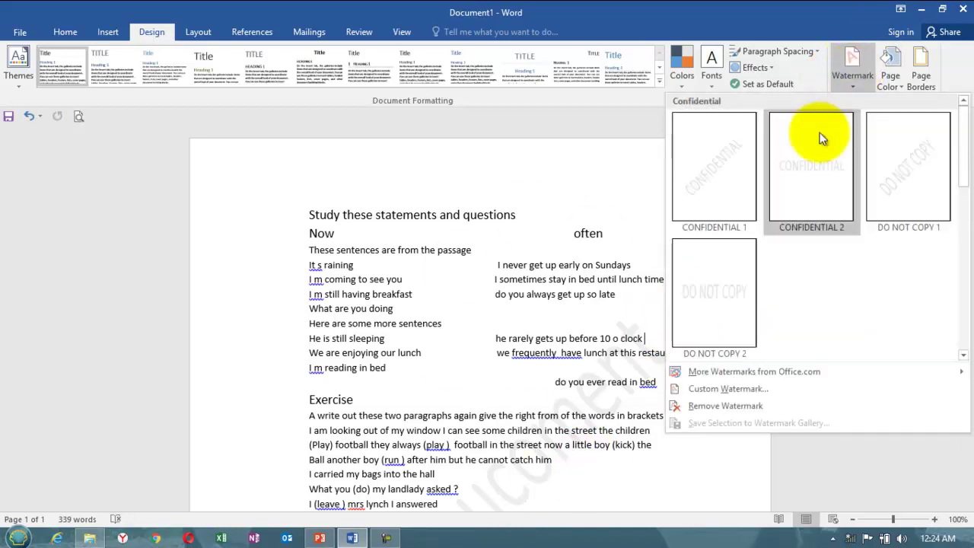
{"action": "left_click", "coordinate": [760, 409]}
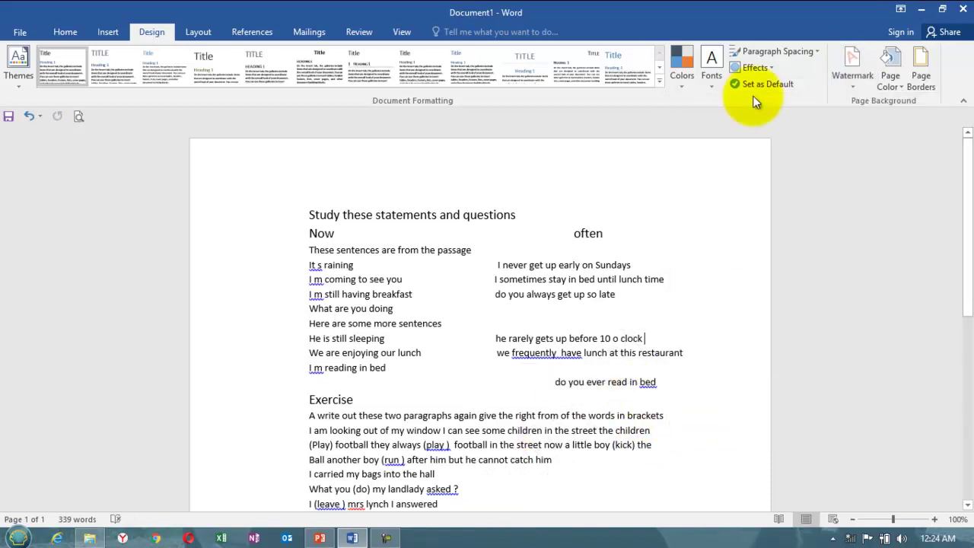
- Add a custom text watermark reading "ducoment" to the exercise document, keeping the diagonal layout and semitransparent colour
{"action": "left_click", "coordinate": [848, 64]}
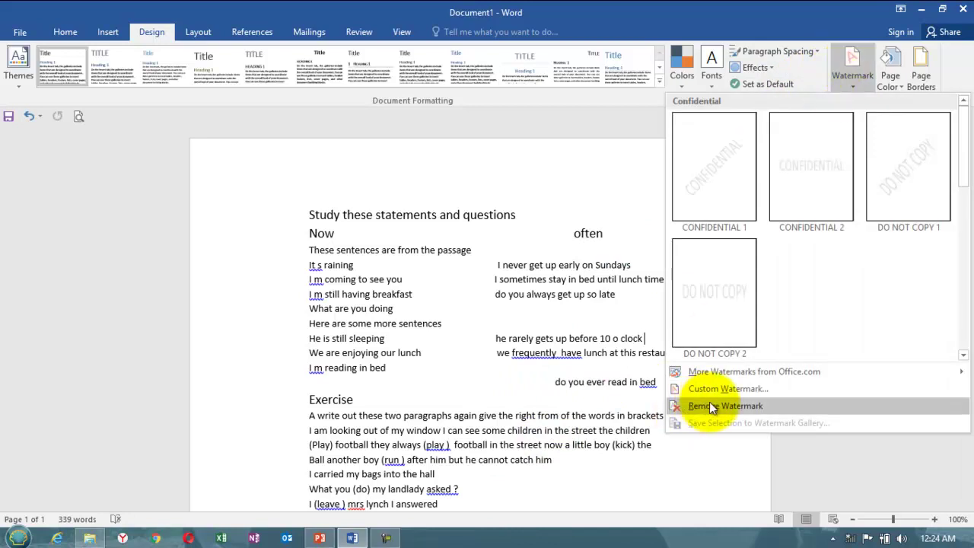
{"action": "left_click", "coordinate": [737, 388]}
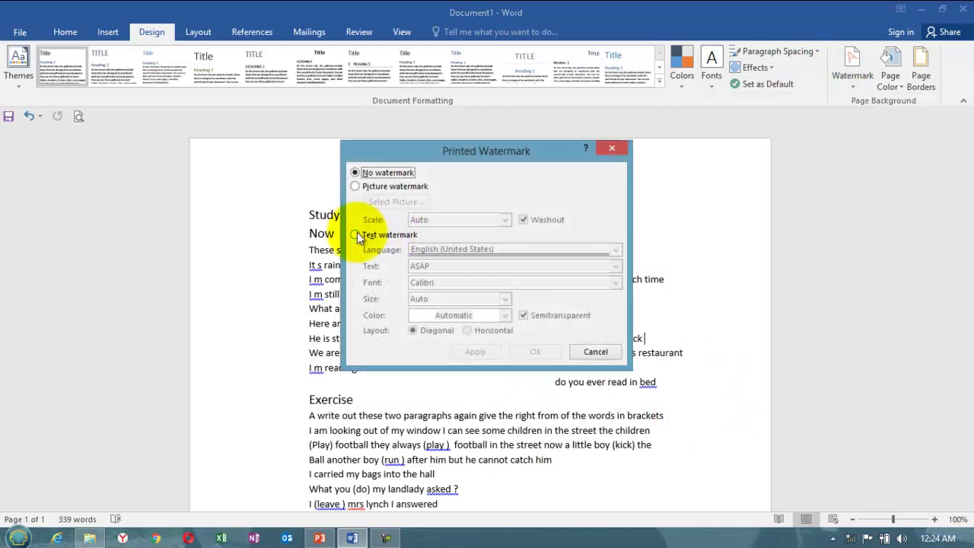
{"action": "left_click", "coordinate": [357, 234]}
{"action": "left_click", "coordinate": [450, 261]}
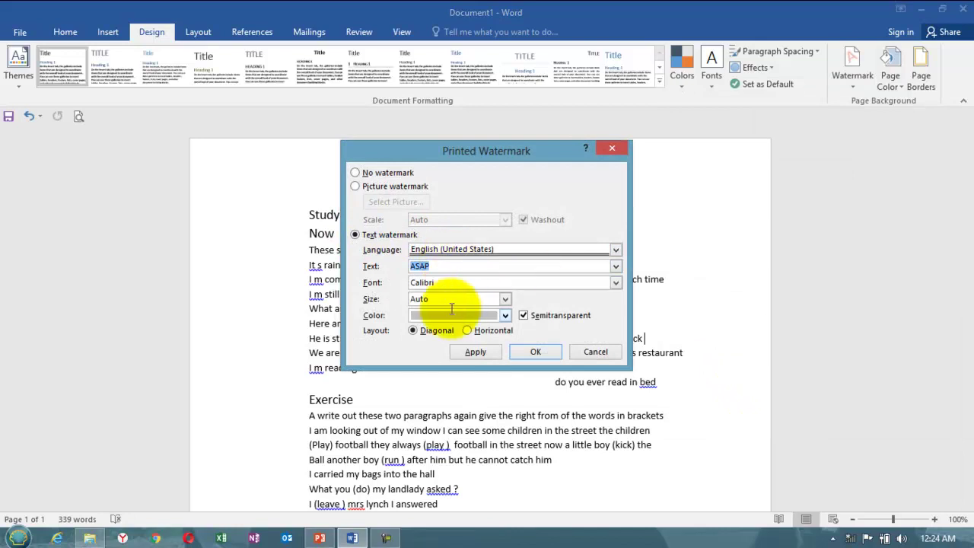
{"action": "type", "text": "duco"}
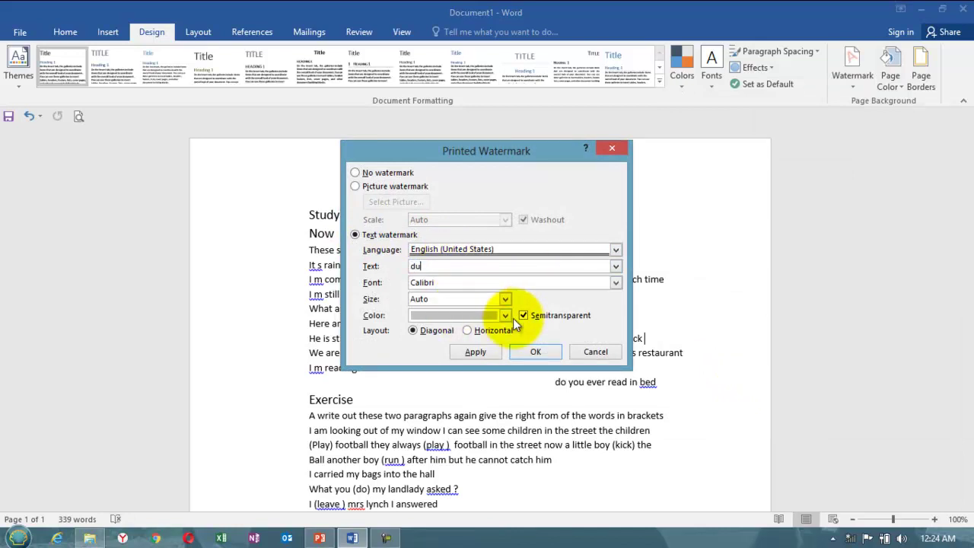
{"action": "type", "text": "ment"}
{"action": "left_click", "coordinate": [536, 352]}
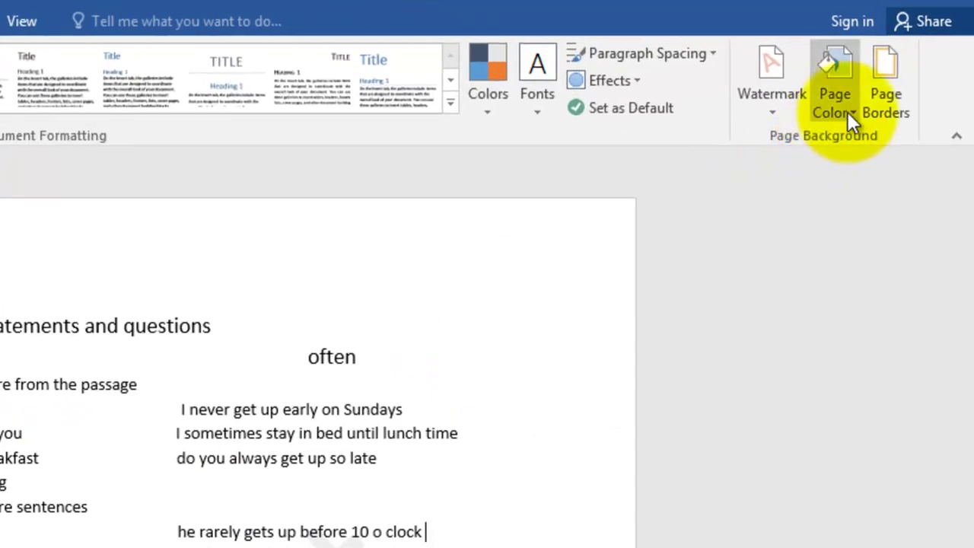
- Try standard yellow as the page colour and change it back to white
{"action": "left_click", "coordinate": [894, 92]}
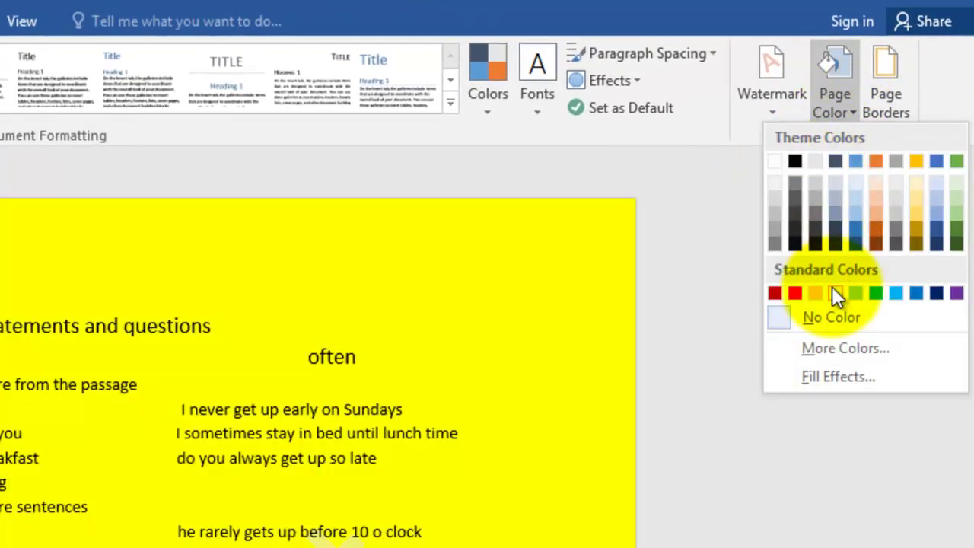
{"action": "left_click", "coordinate": [836, 293]}
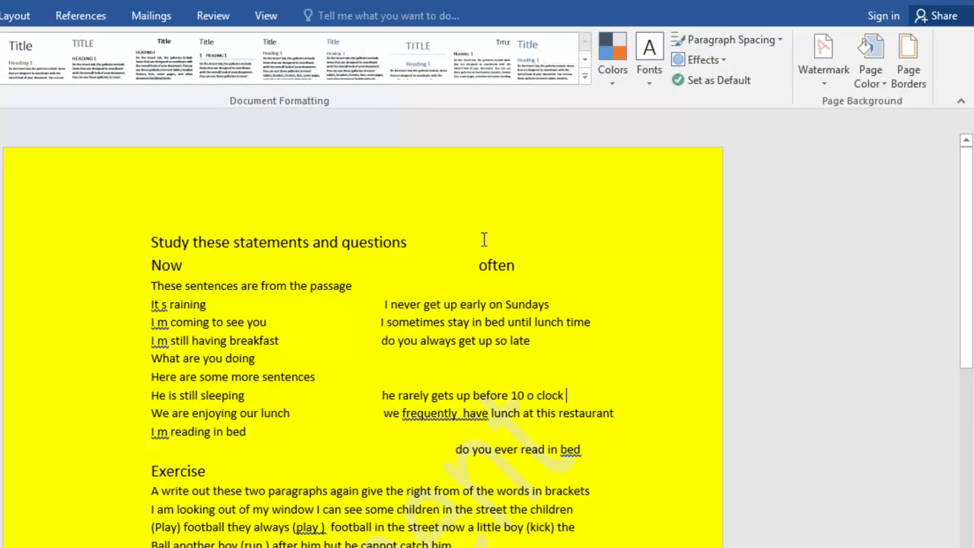
{"action": "left_click", "coordinate": [879, 85]}
{"action": "left_click", "coordinate": [828, 122]}
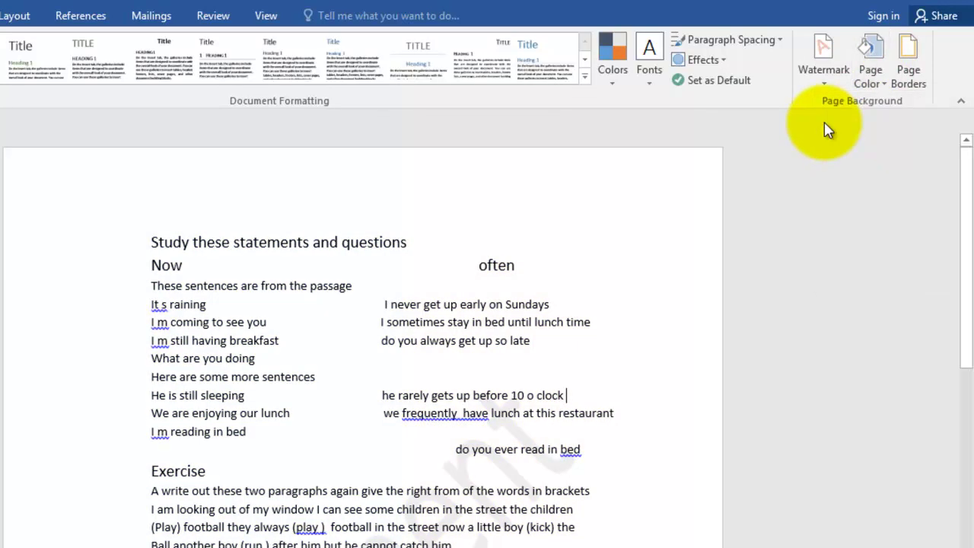
- Try a light blue page colour, and set the page colour to the lightest grey shade of white
{"action": "left_click", "coordinate": [863, 83]}
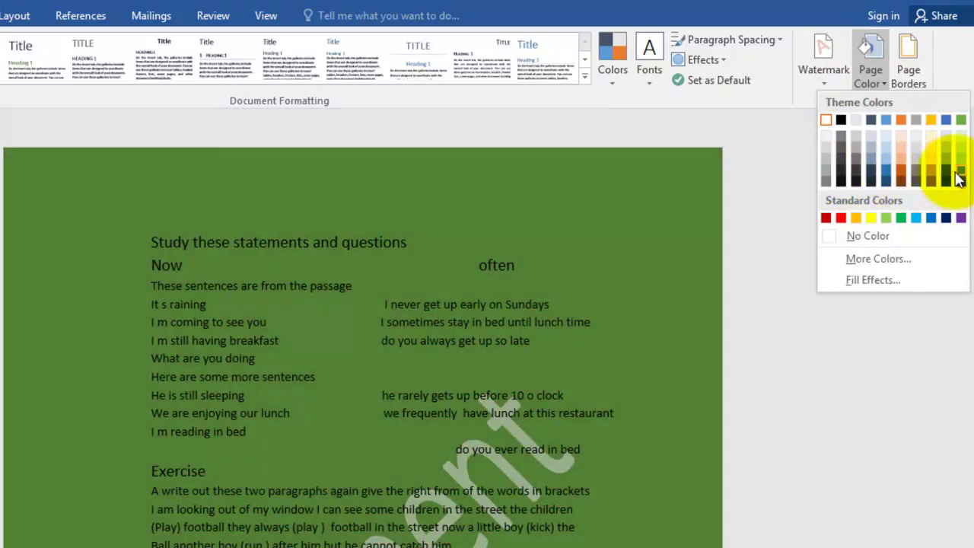
{"action": "key", "text": "Escape"}
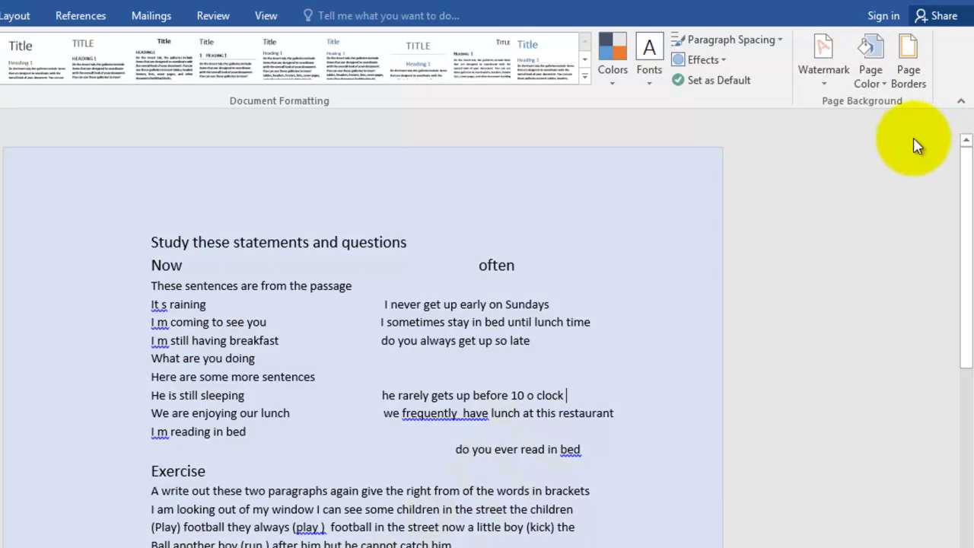
{"action": "left_click", "coordinate": [871, 80]}
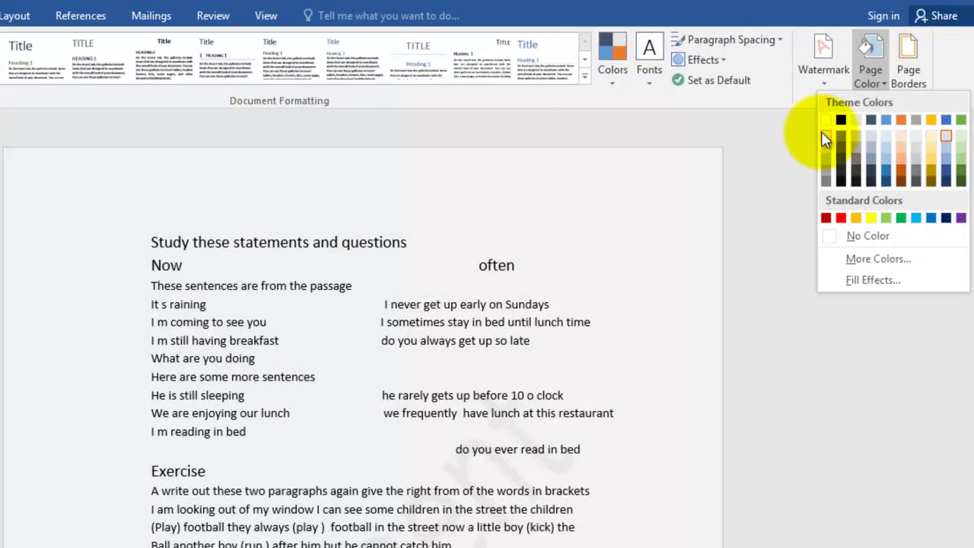
{"action": "left_click", "coordinate": [823, 138]}
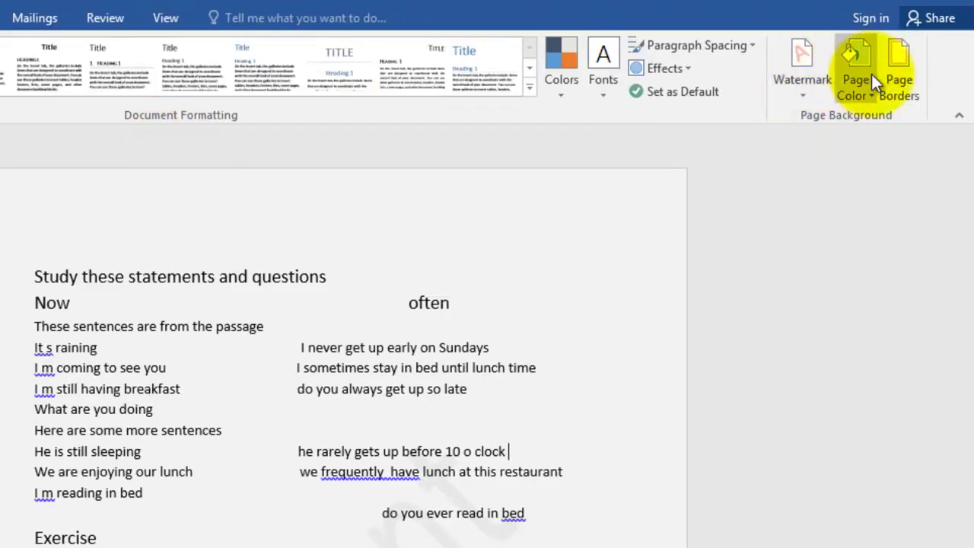
- Apply a Box page border with a solid ½ pt line to the whole document
{"action": "left_click", "coordinate": [898, 69]}
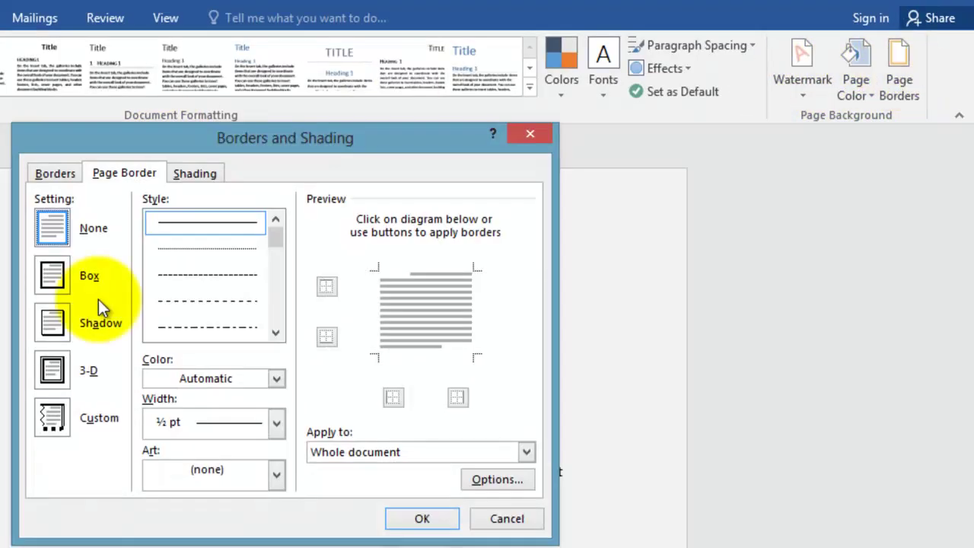
{"action": "left_click", "coordinate": [50, 283]}
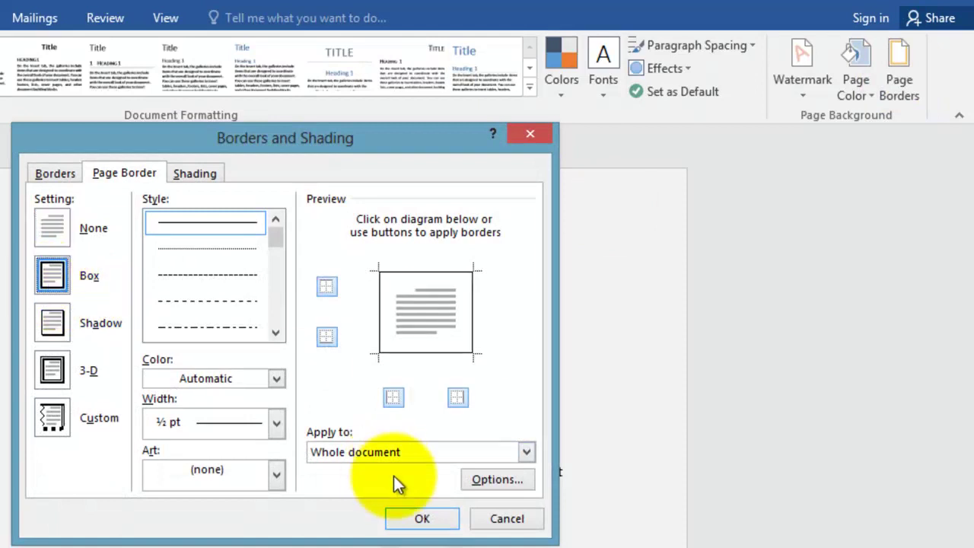
{"action": "left_click", "coordinate": [422, 518]}
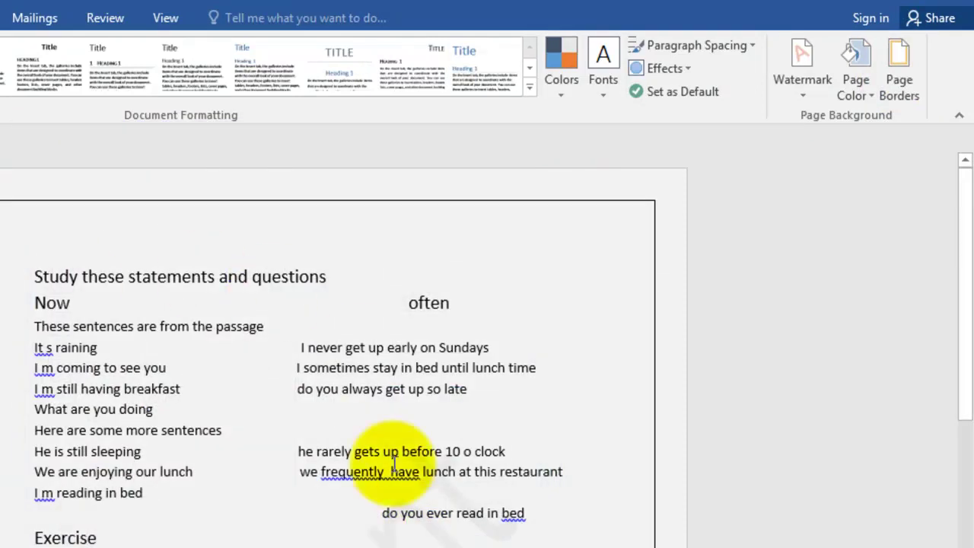
- Review the page border options for the part of the document to apply to, the line width and the line colour
{"action": "left_click", "coordinate": [898, 88]}
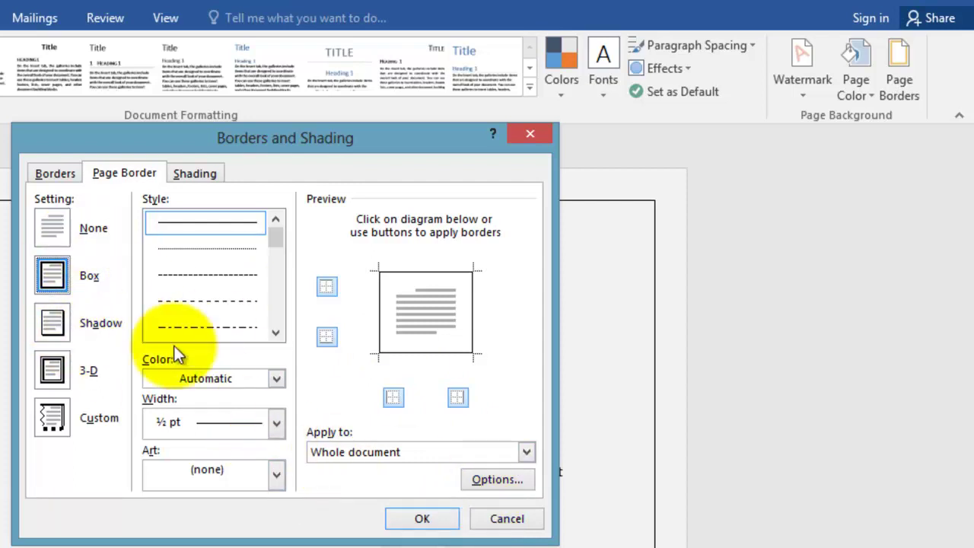
{"action": "left_click", "coordinate": [527, 452]}
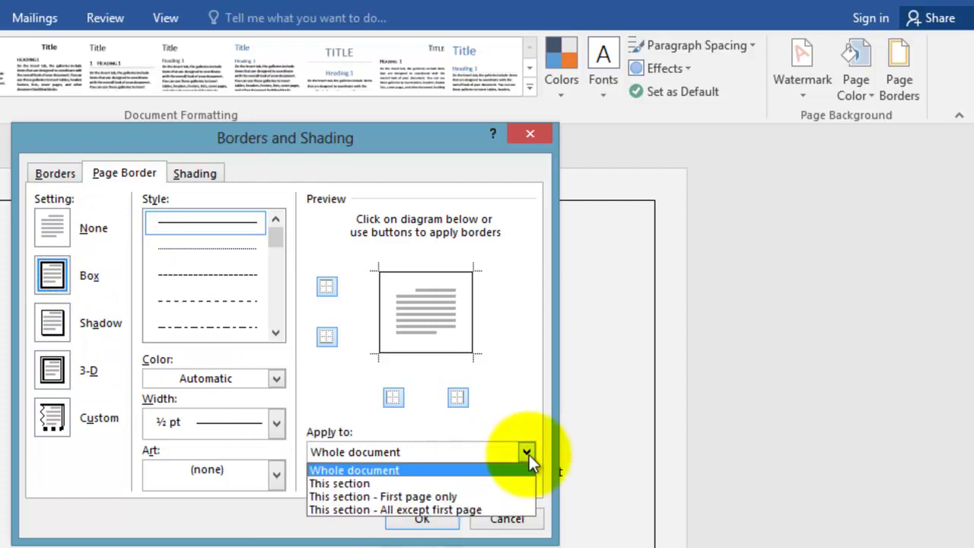
{"action": "left_click", "coordinate": [526, 452]}
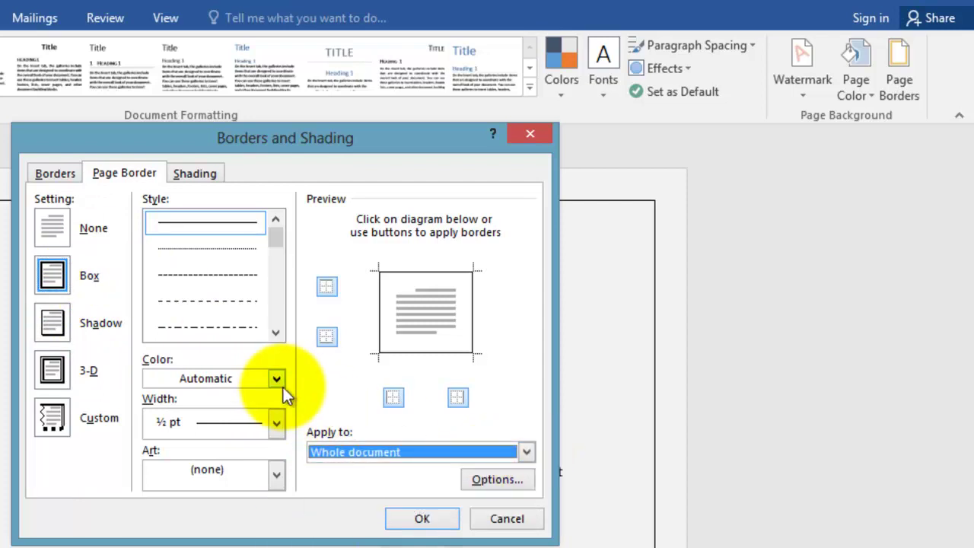
{"action": "left_click", "coordinate": [275, 423]}
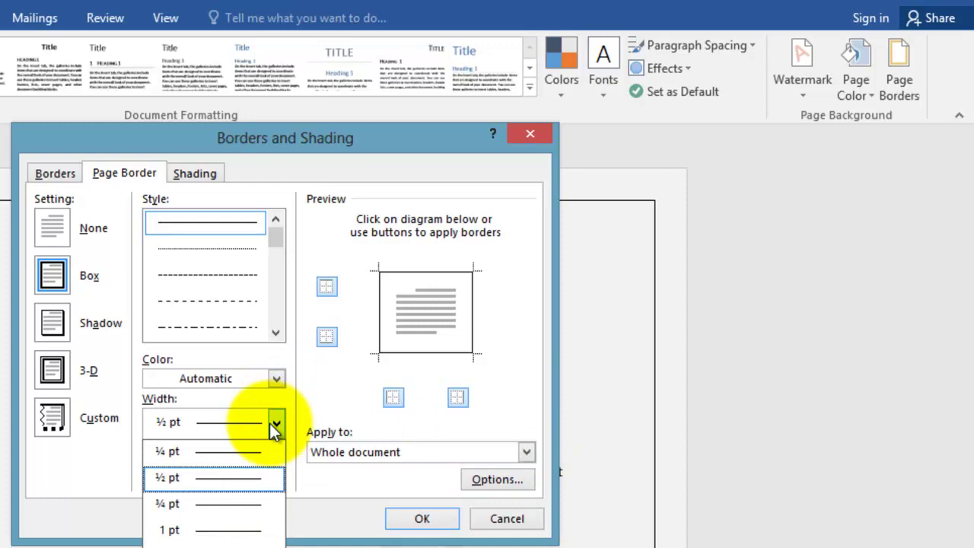
{"action": "left_click", "coordinate": [276, 379]}
{"action": "left_click", "coordinate": [276, 378]}
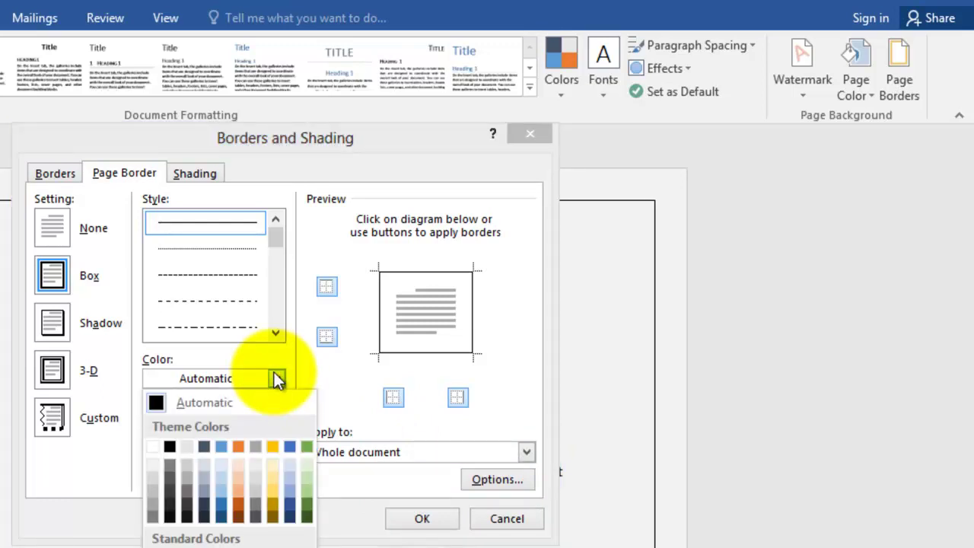
{"action": "left_click", "coordinate": [275, 378]}
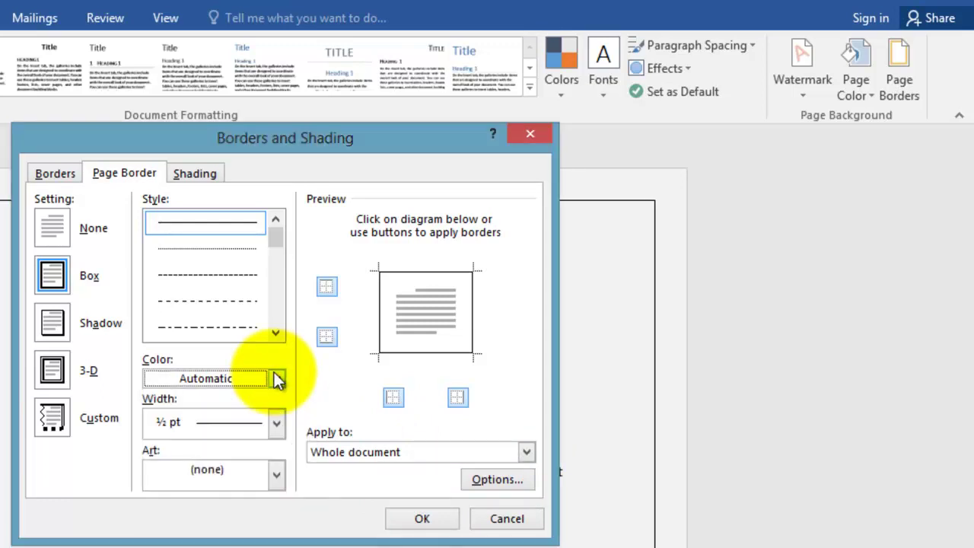
- Apply the green bottle art design as a 31 pt Box page border around the whole document
{"action": "left_click", "coordinate": [281, 470]}
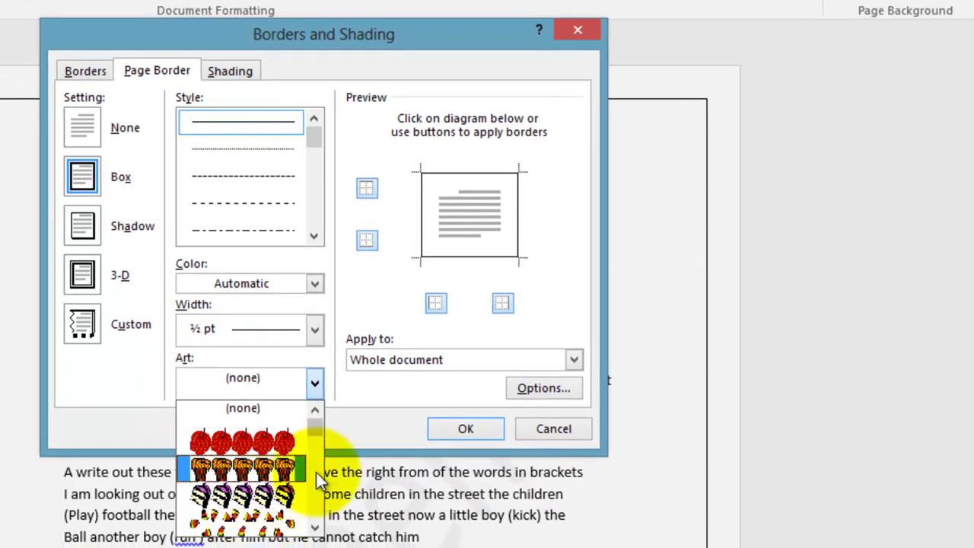
{"action": "scroll", "coordinate": [316, 472], "scroll_direction": "down", "scroll_amount": 2}
{"action": "left_click", "coordinate": [265, 479]}
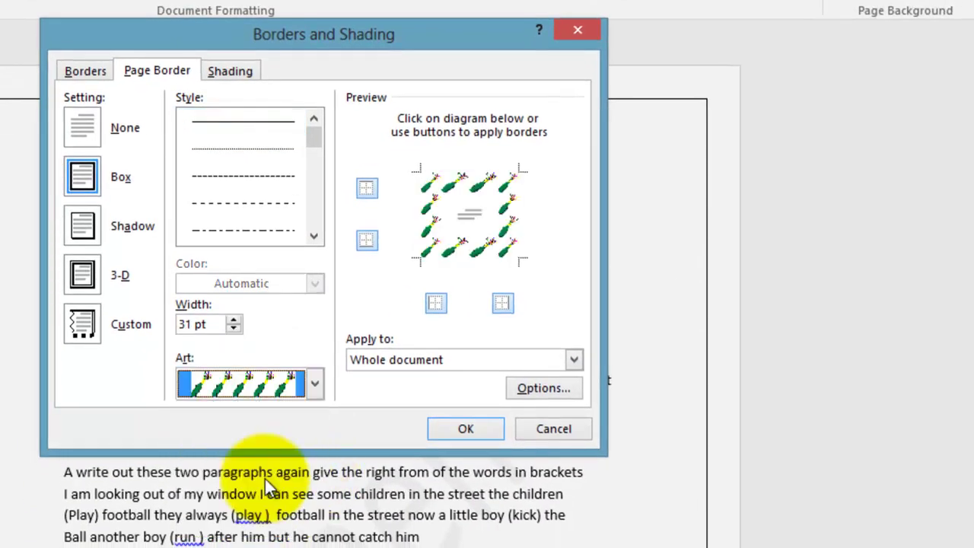
{"action": "left_click", "coordinate": [468, 430]}
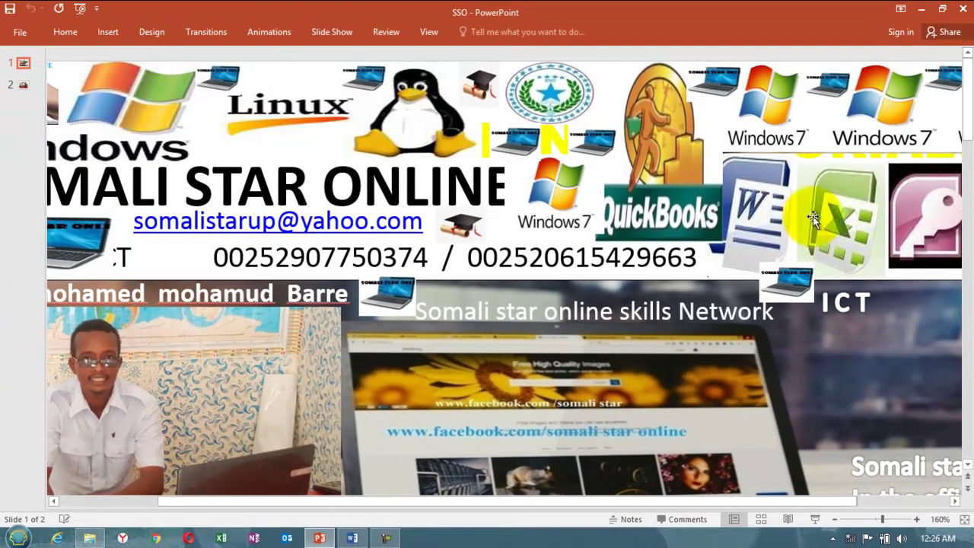
- Minimise the PowerPoint window to return to Word, and remove the bottle art page border with the None setting
{"action": "left_click", "coordinate": [921, 17]}
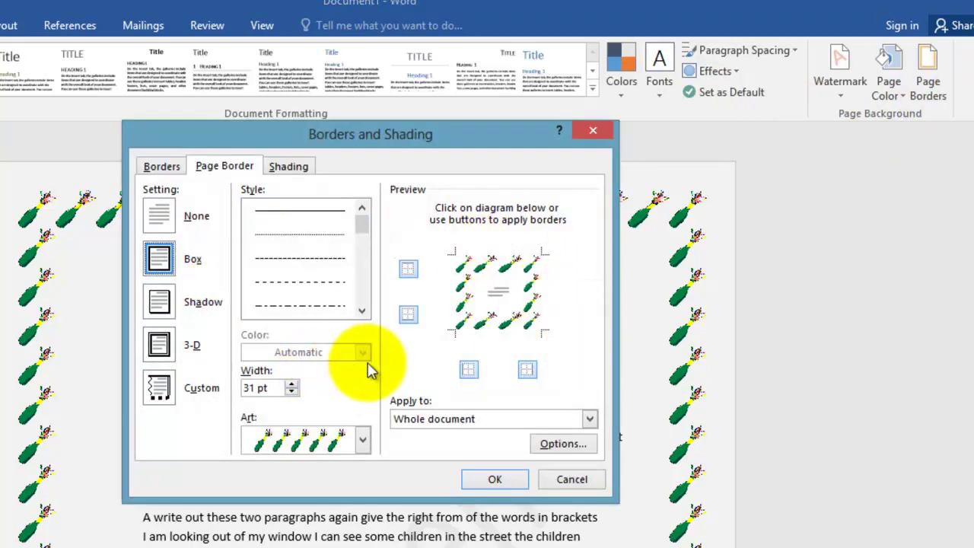
{"action": "left_click", "coordinate": [169, 216]}
{"action": "left_click", "coordinate": [493, 479]}
- Apply a Box page border with the red apples art at 31 pt to the whole document
{"action": "left_click", "coordinate": [919, 93]}
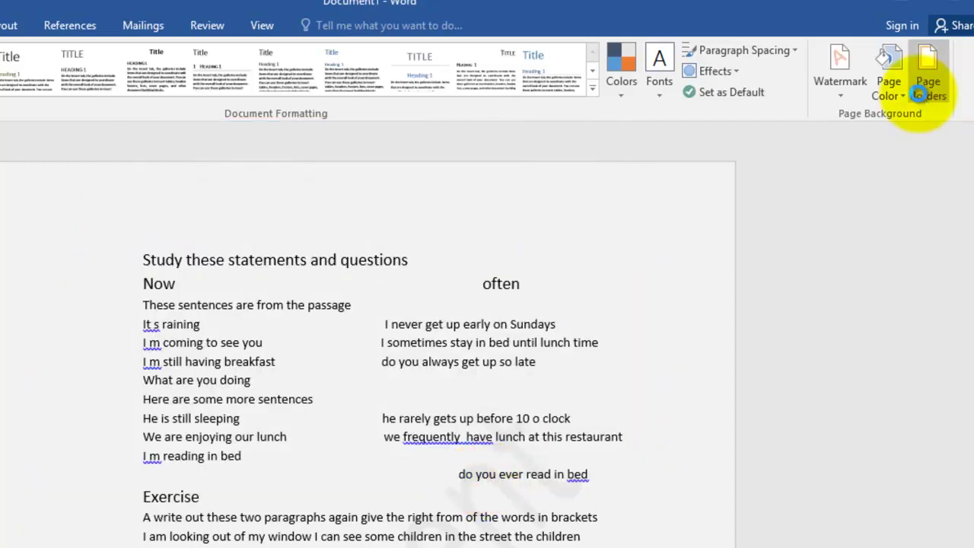
{"action": "left_click", "coordinate": [159, 258]}
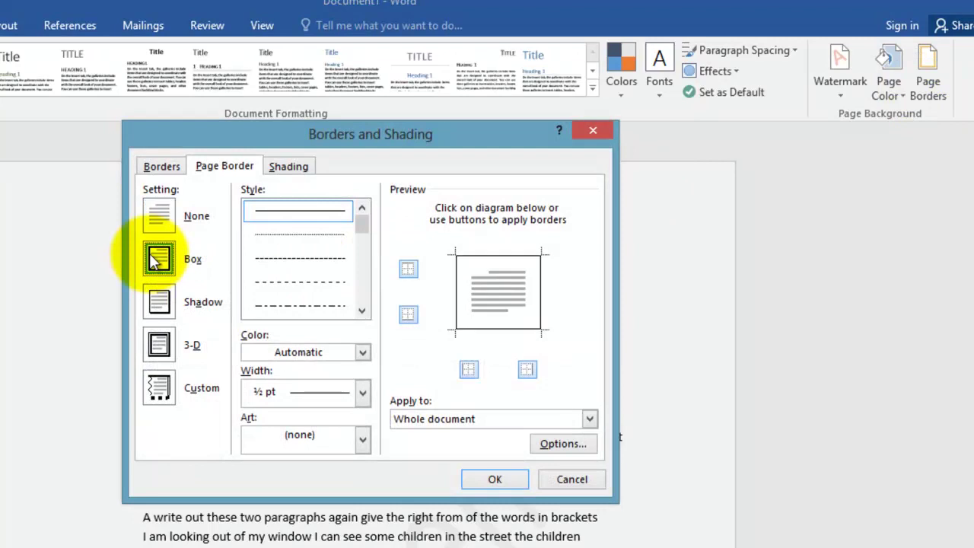
{"action": "left_click", "coordinate": [363, 441]}
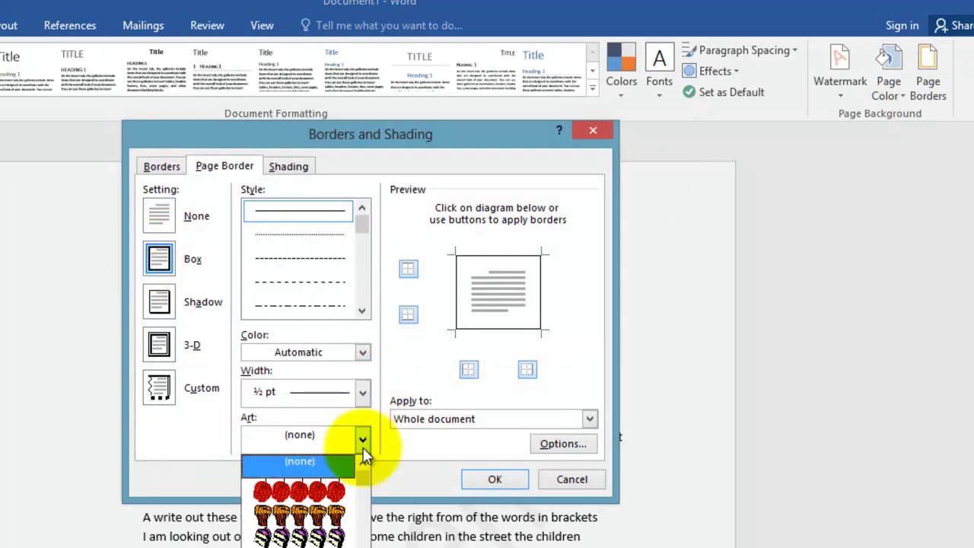
{"action": "left_click", "coordinate": [338, 485]}
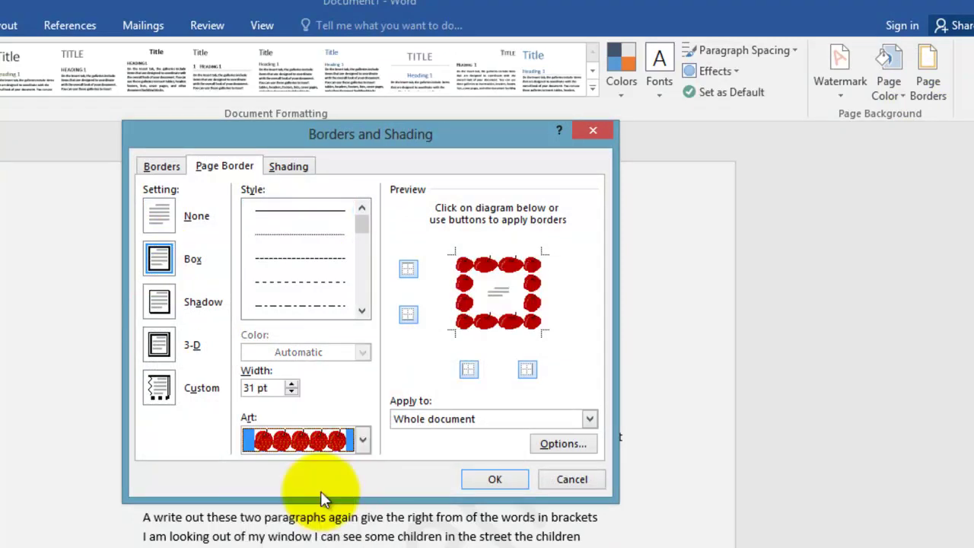
{"action": "left_click", "coordinate": [493, 479]}
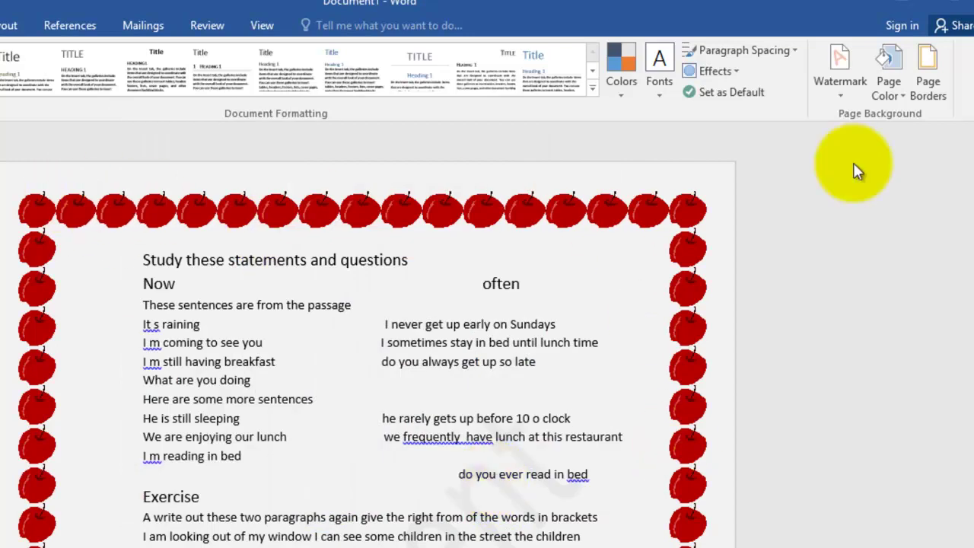
- Remove the red apples page border from the whole document with the None setting, and minimise the Word window
{"action": "left_click", "coordinate": [928, 87]}
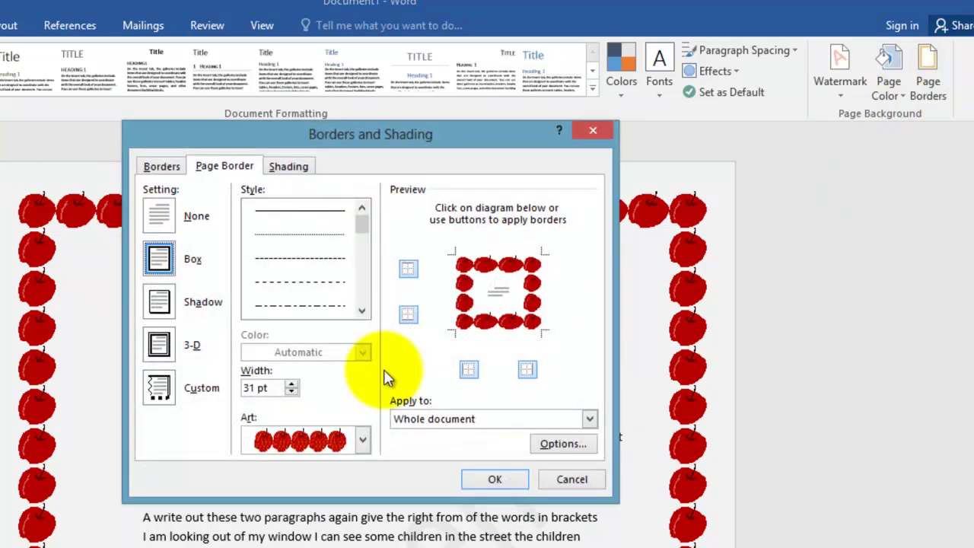
{"action": "left_click", "coordinate": [160, 213]}
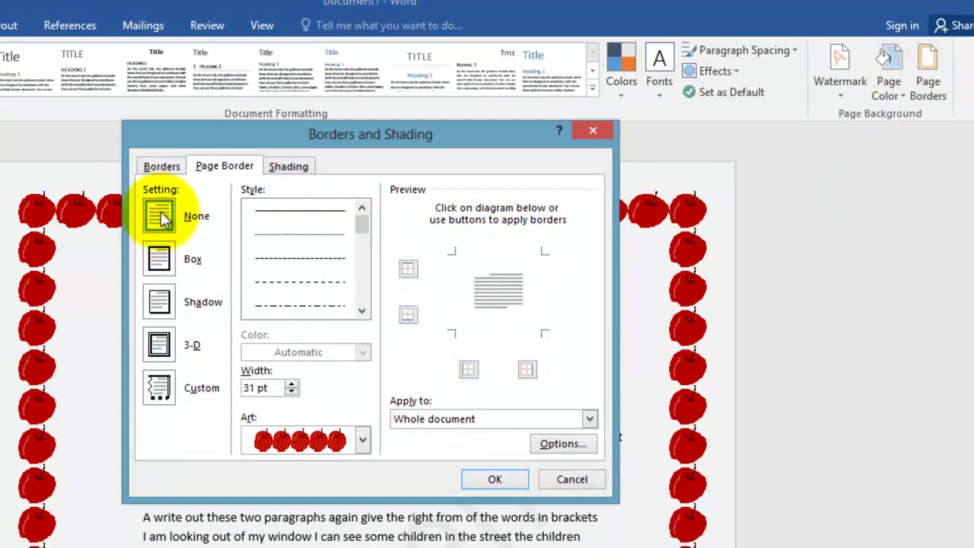
{"action": "left_click", "coordinate": [495, 478]}
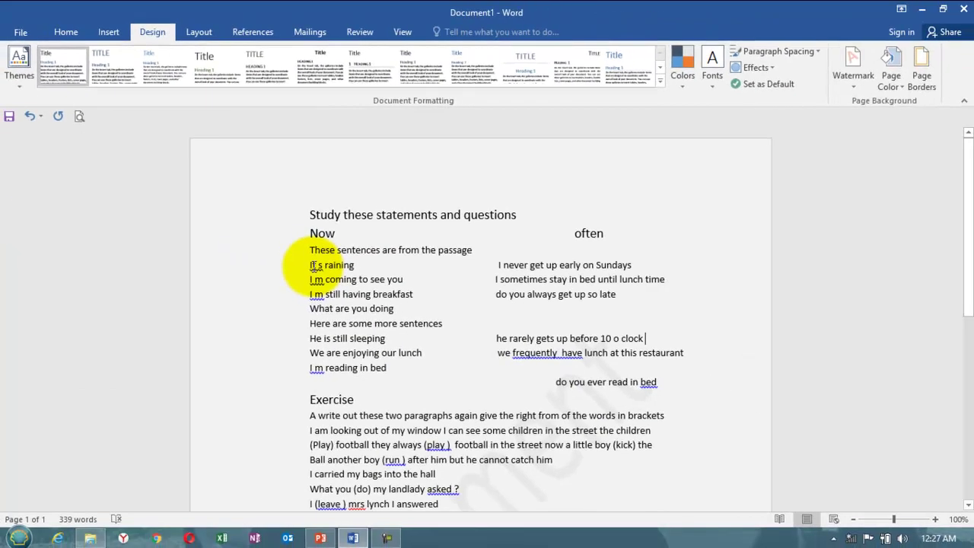
{"action": "left_click", "coordinate": [924, 9]}
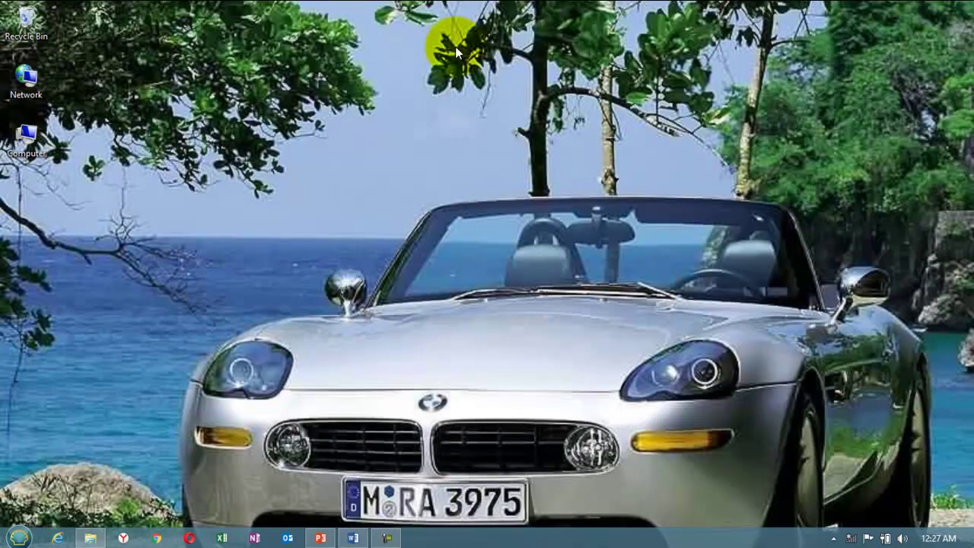